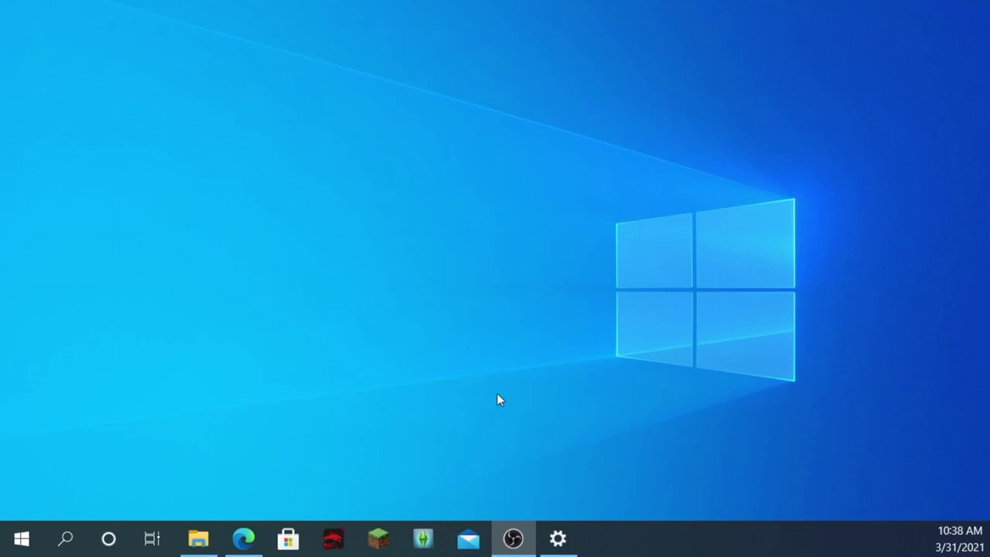
Switch to the Edge browser and open the Minecraft Forge downloads page for version 1.12.2.
left_click(243, 538)
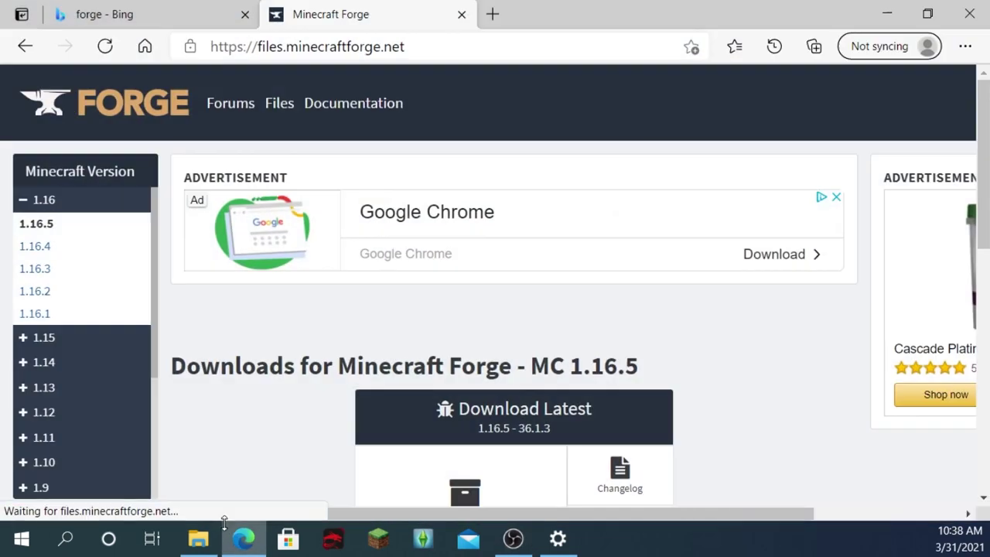
scroll(353, 301, "down", 2)
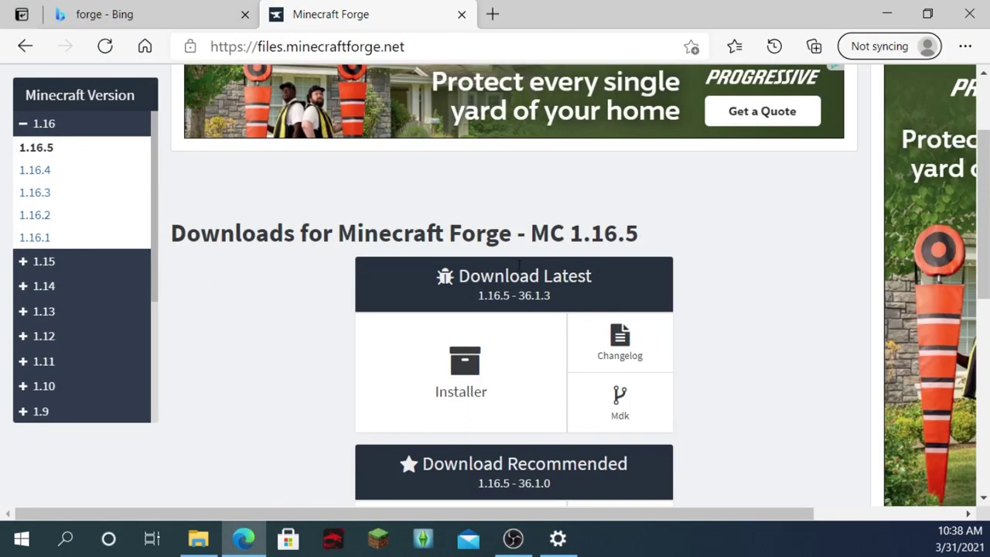
scroll(707, 265, "up", 2)
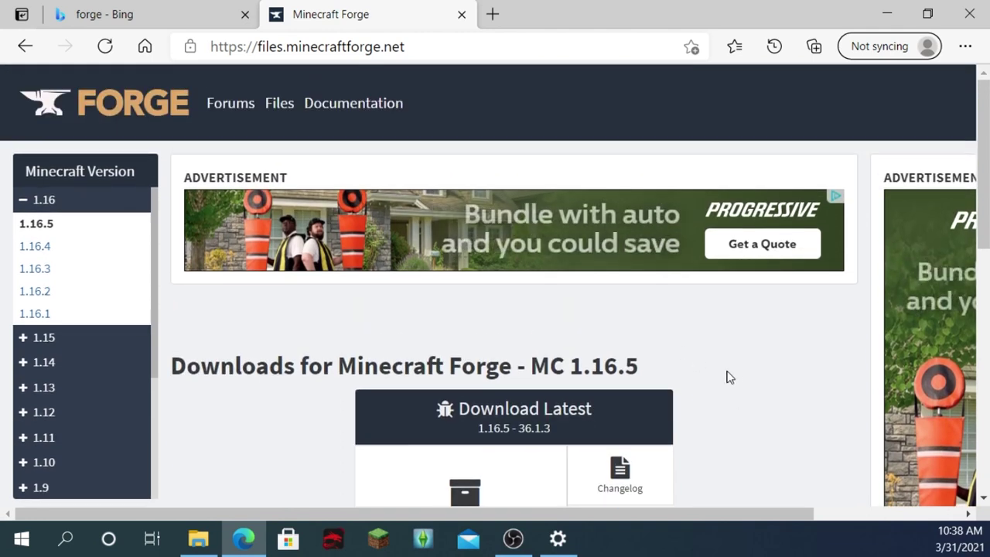
scroll(116, 398, "down", 1)
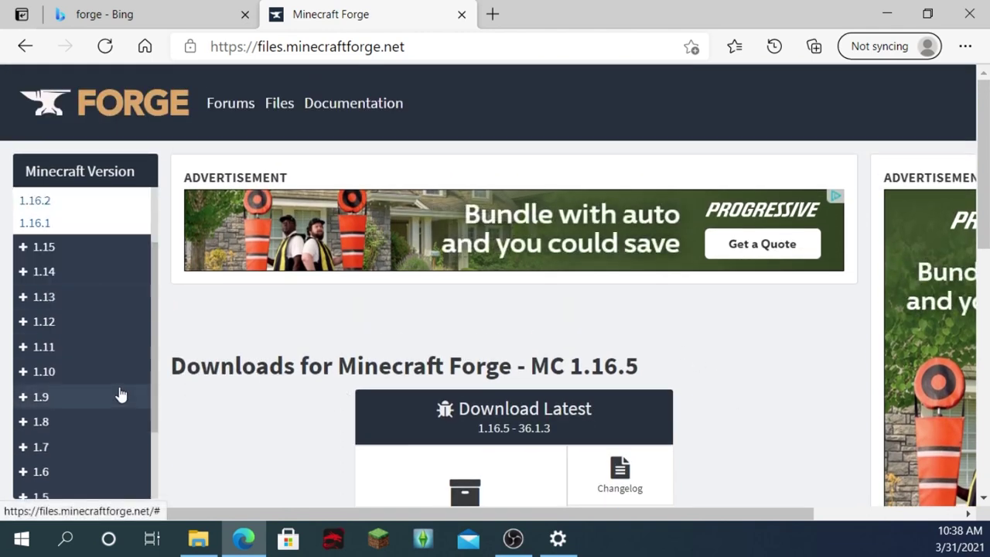
left_click(57, 329)
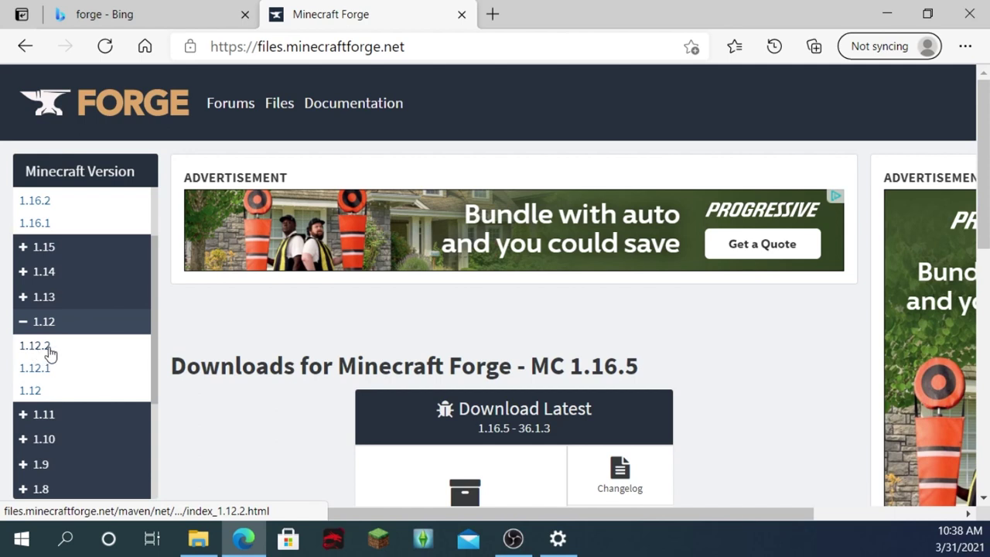
left_click(55, 352)
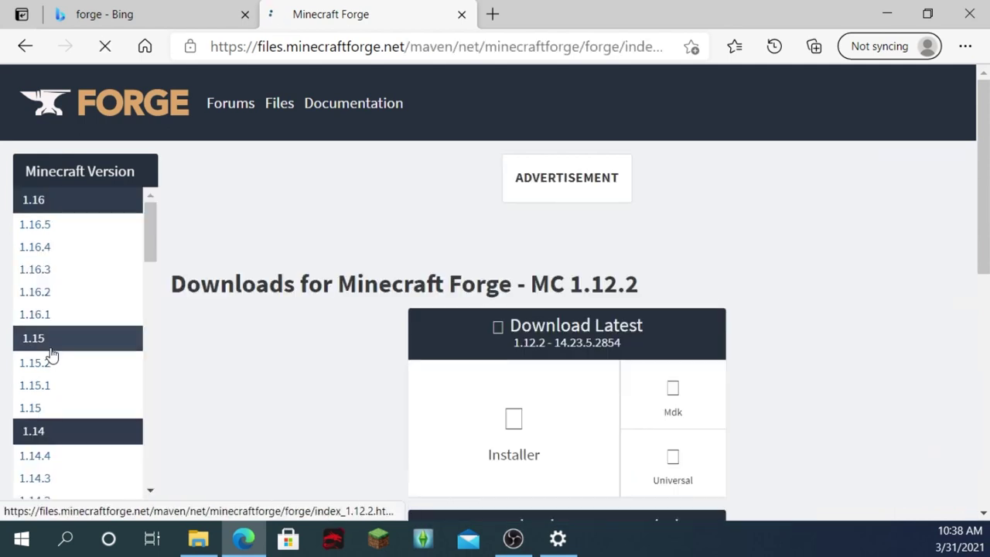
Download the recommended Forge 1.12.2 - 14.23.5.2854 installer, skip the advertisement page and keep the downloaded file.
scroll(596, 246, "down", 1)
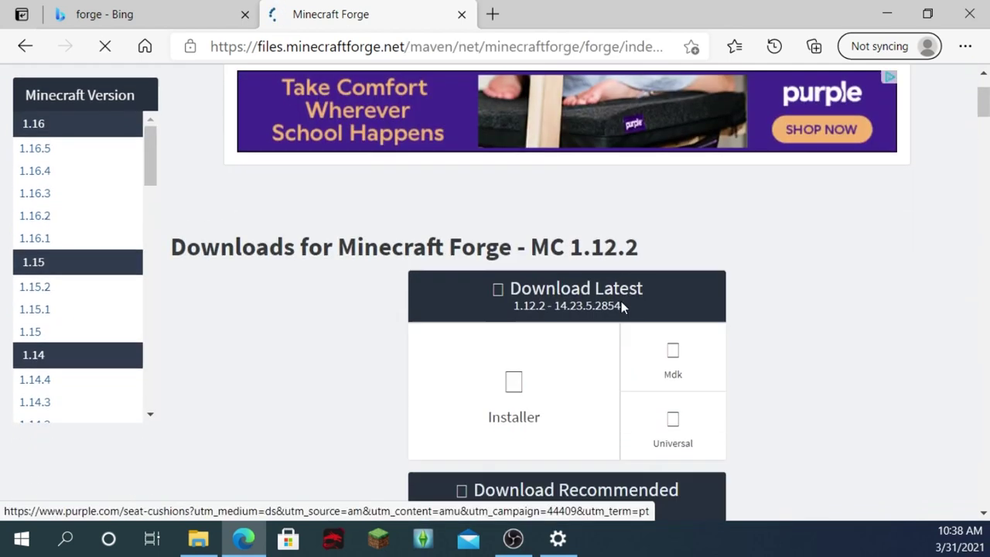
scroll(723, 369, "down", 2)
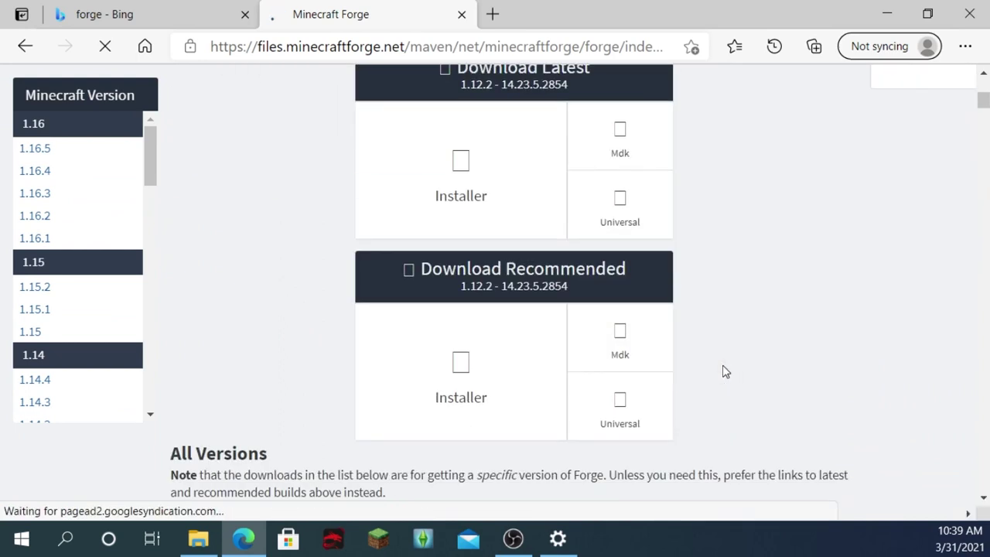
scroll(705, 350, "up", 1)
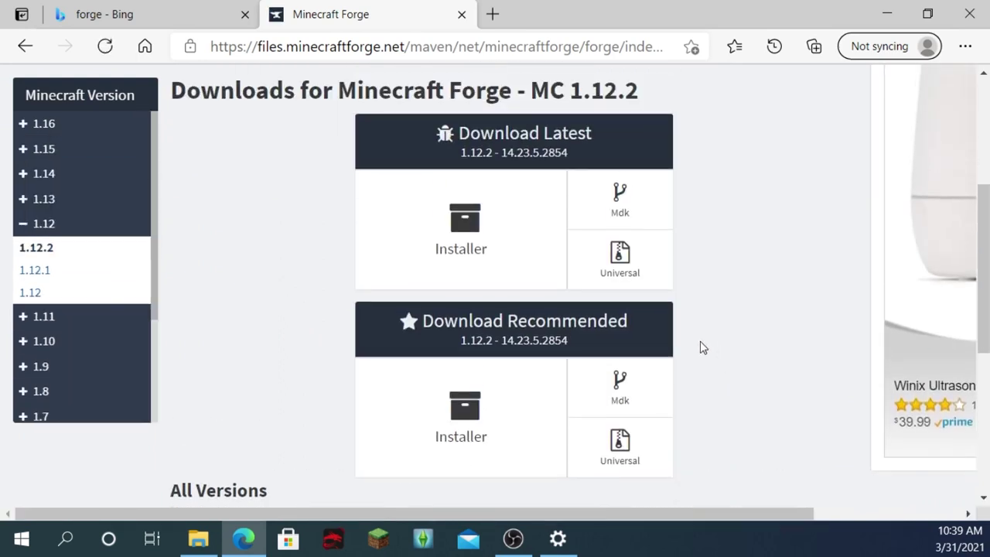
left_click(493, 414)
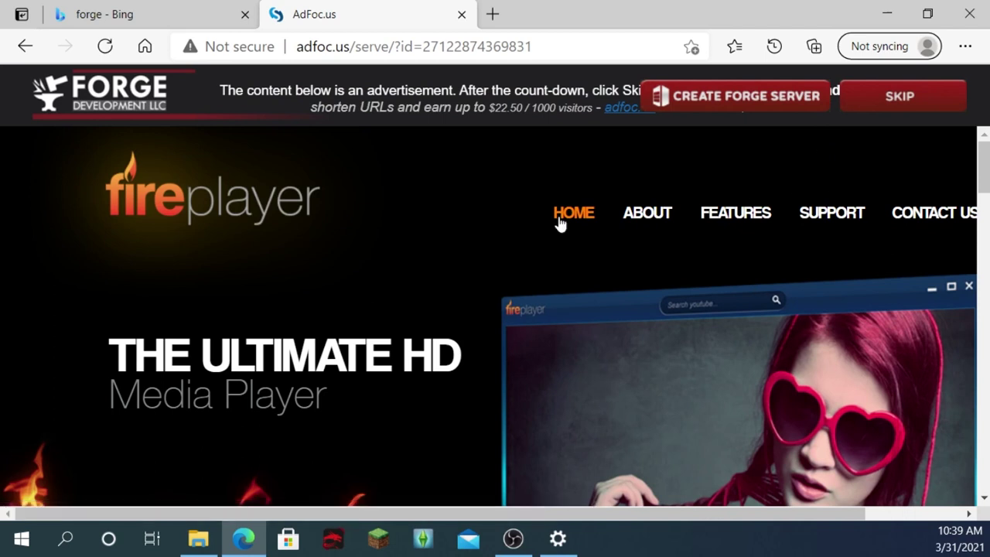
left_click(901, 97)
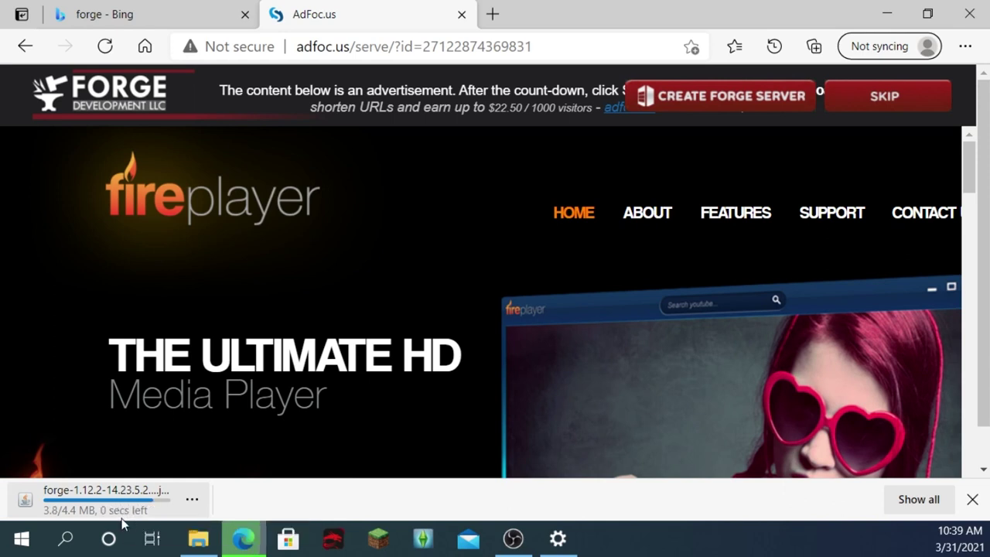
left_click(294, 499)
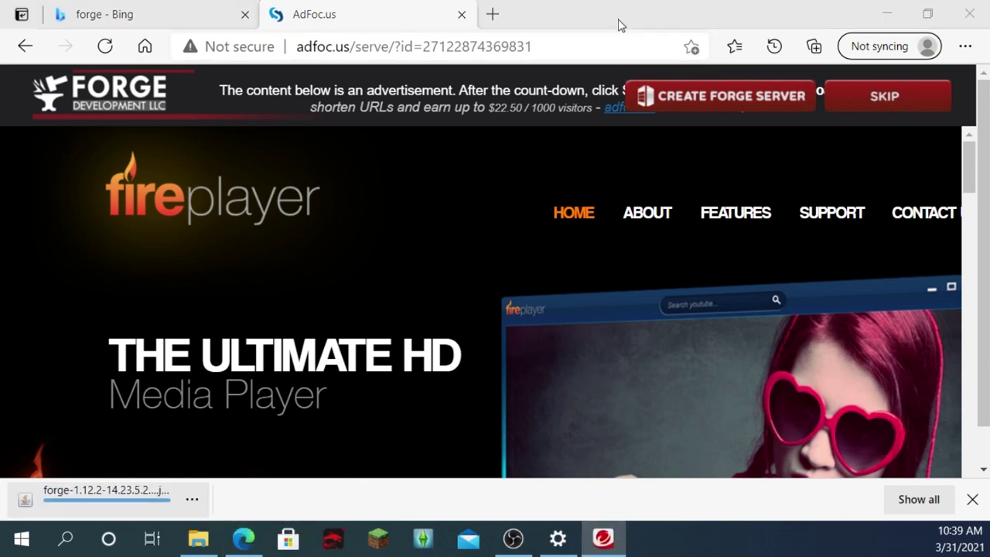
Uncover the desktop behind the browser and place the downloaded Forge installer on it.
left_click_drag(621, 22, 909, 101)
left_click_drag(443, 478, 42, 41)
left_click_drag(891, 91, 649, 84)
left_click(932, 78)
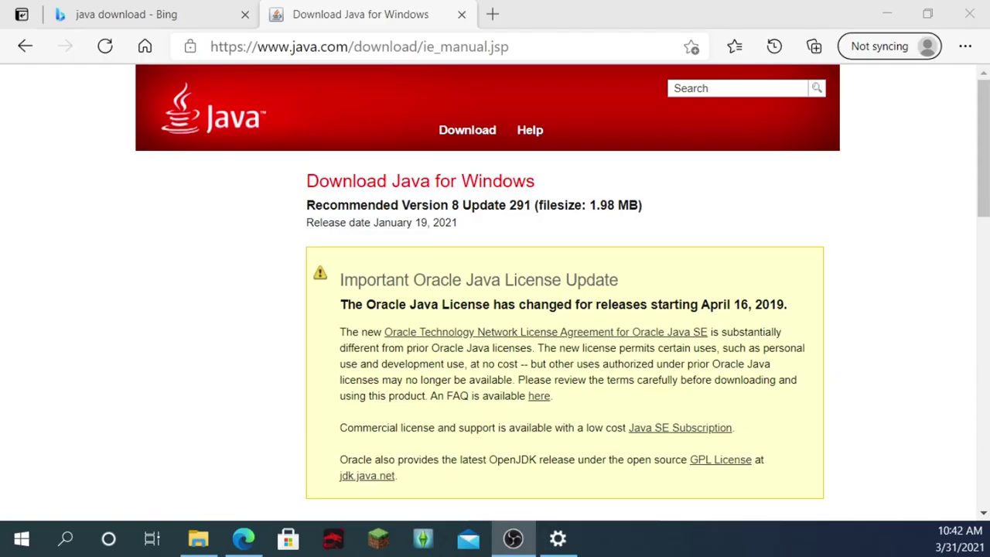
Agree to the license terms and download Java for Windows, Version 8 Update 291.
scroll(782, 393, "down", 2)
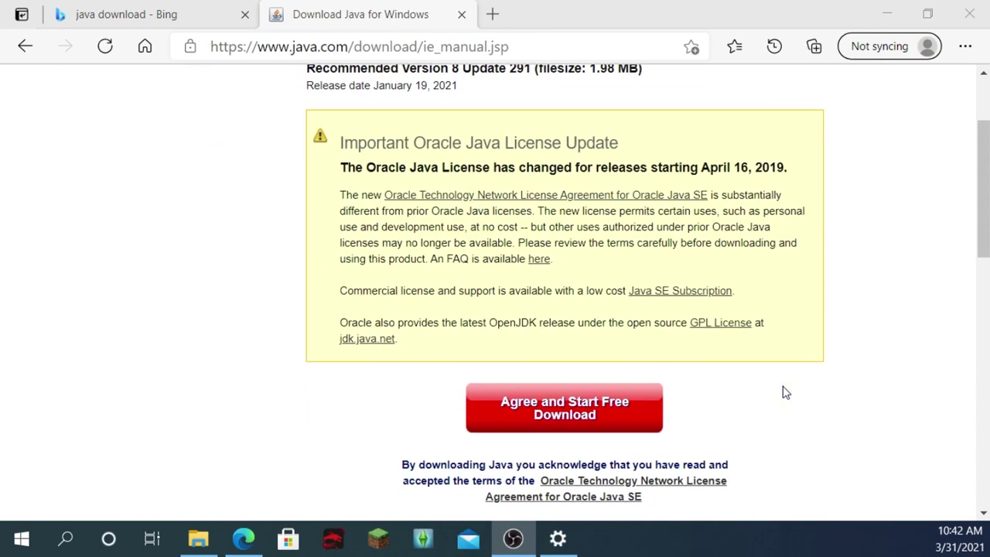
scroll(783, 393, "up", 2)
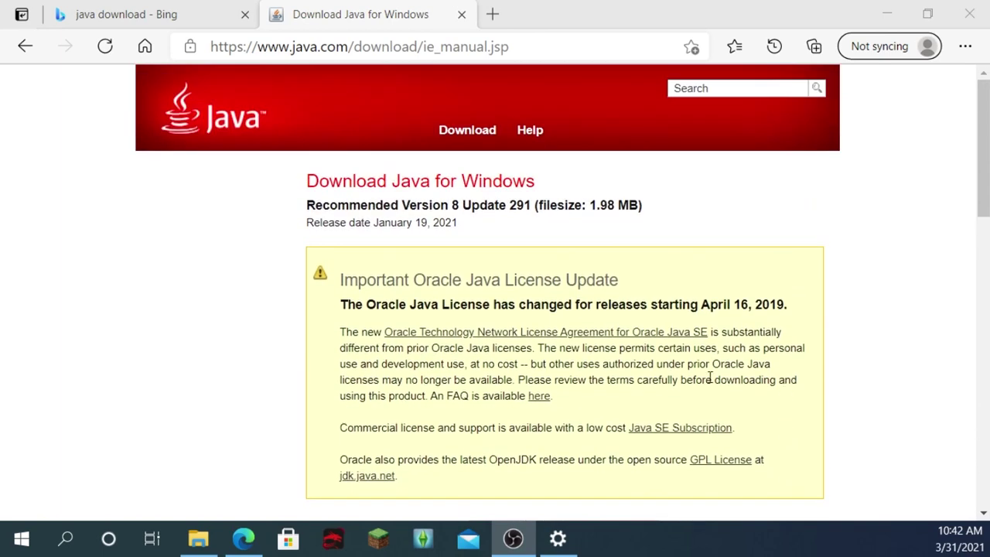
scroll(762, 398, "down", 3)
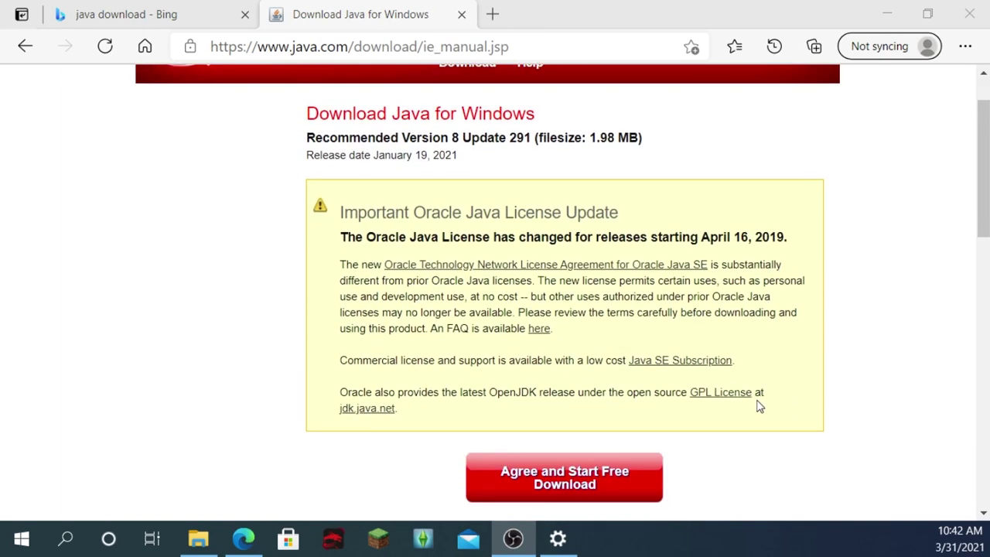
left_click(628, 356)
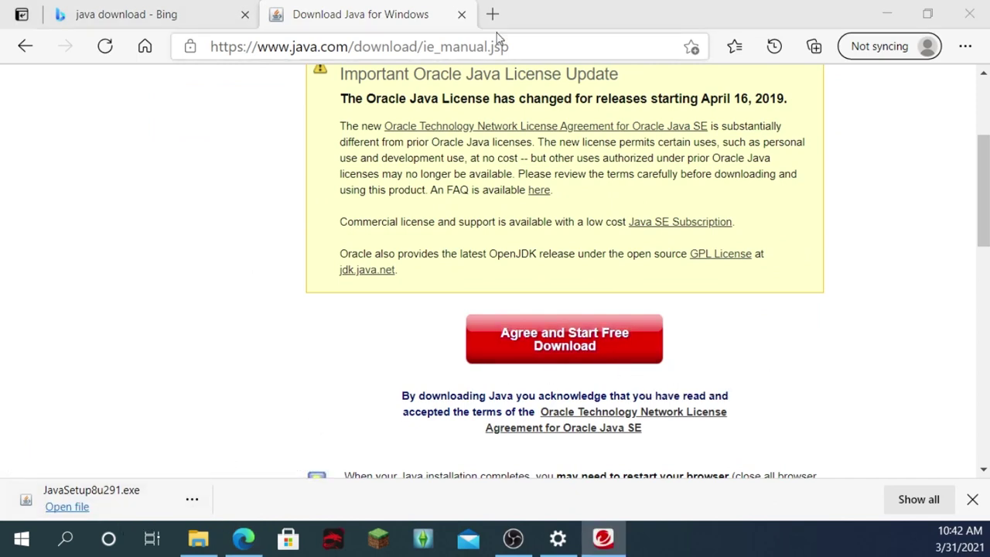
Place the downloaded JavaSetup8u291.exe on the desktop beside the Forge installer and put the browser away.
left_click_drag(546, 15, 782, 33)
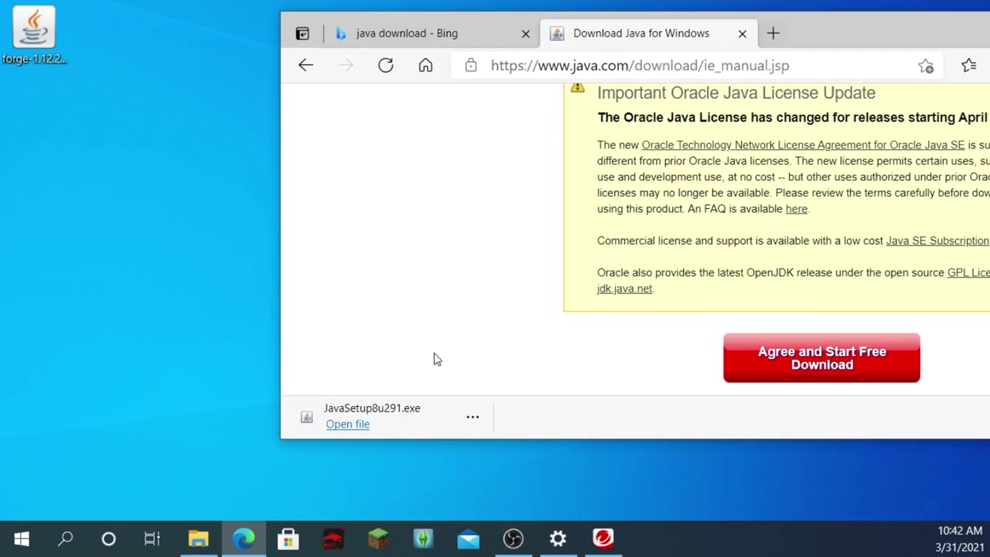
left_click_drag(368, 414, 139, 50)
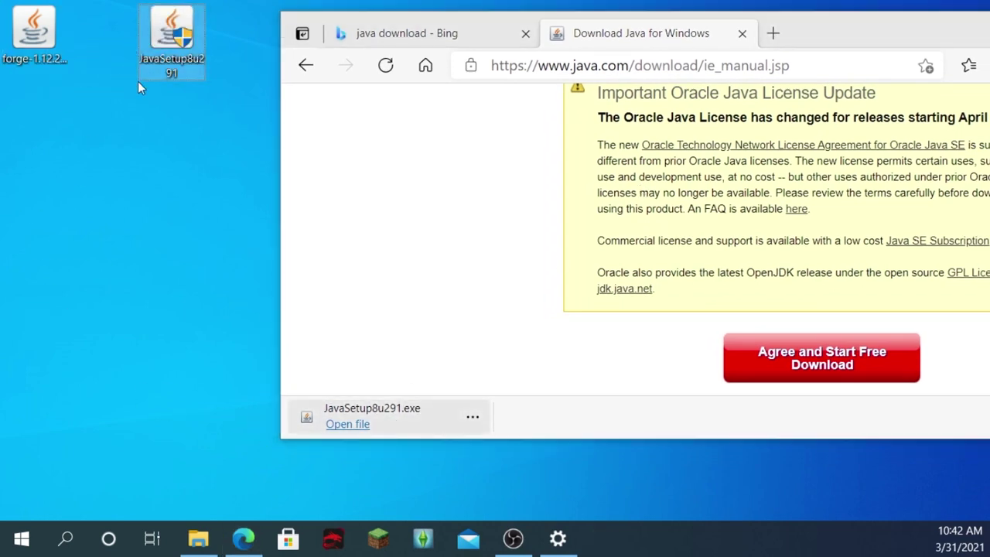
left_click_drag(859, 51, 666, 76)
left_click(930, 51)
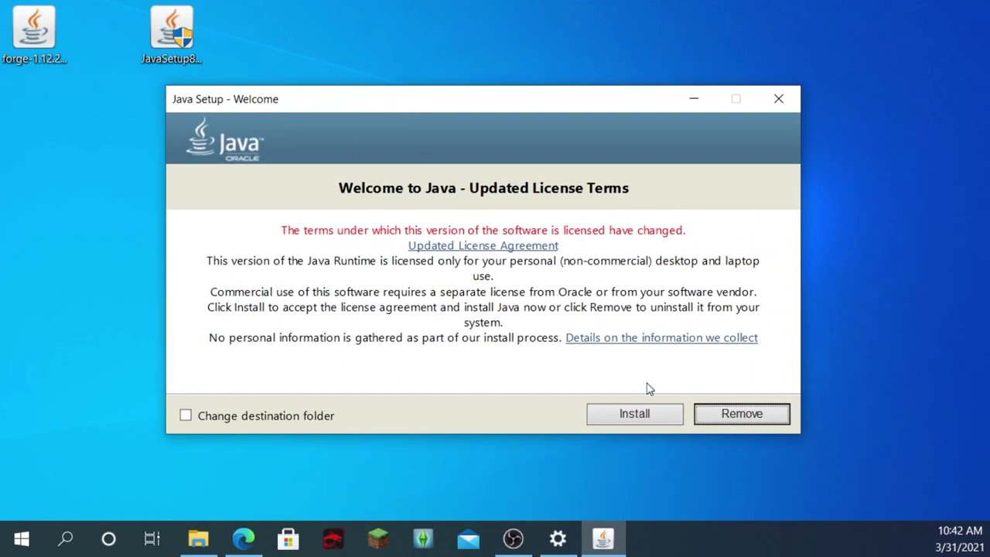
Install Java to the default destination folder and close the setup once it finishes.
left_click(643, 415)
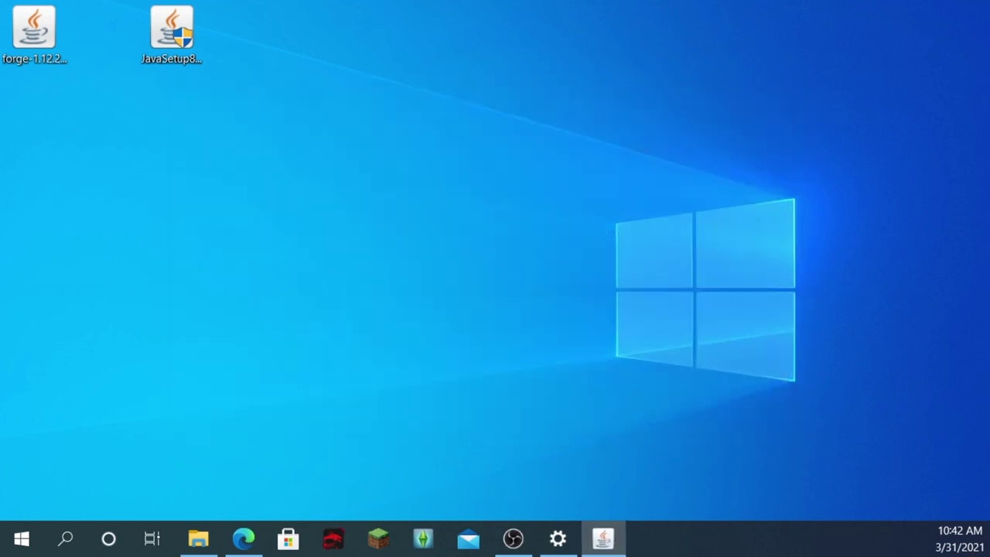
left_click_drag(715, 173, 572, 168)
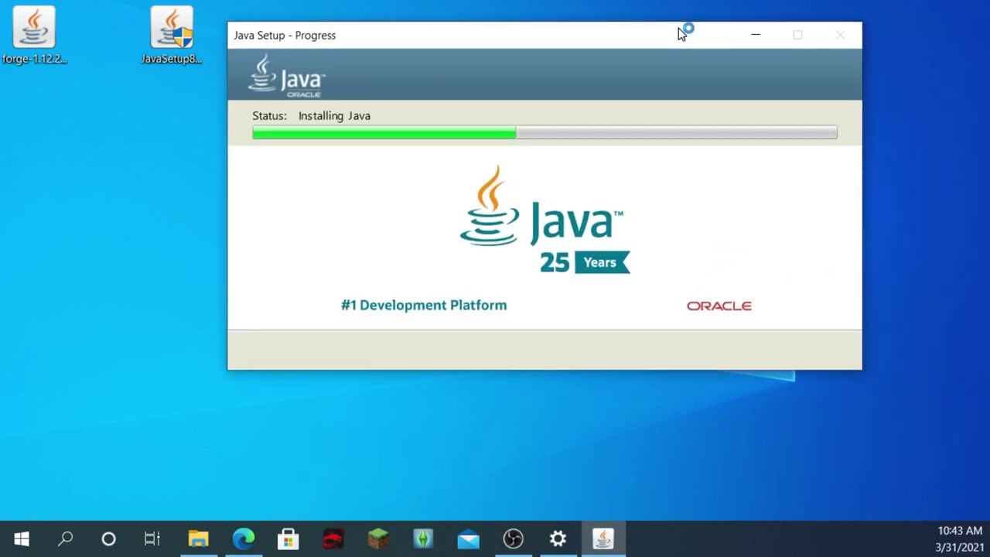
left_click_drag(685, 26, 611, 92)
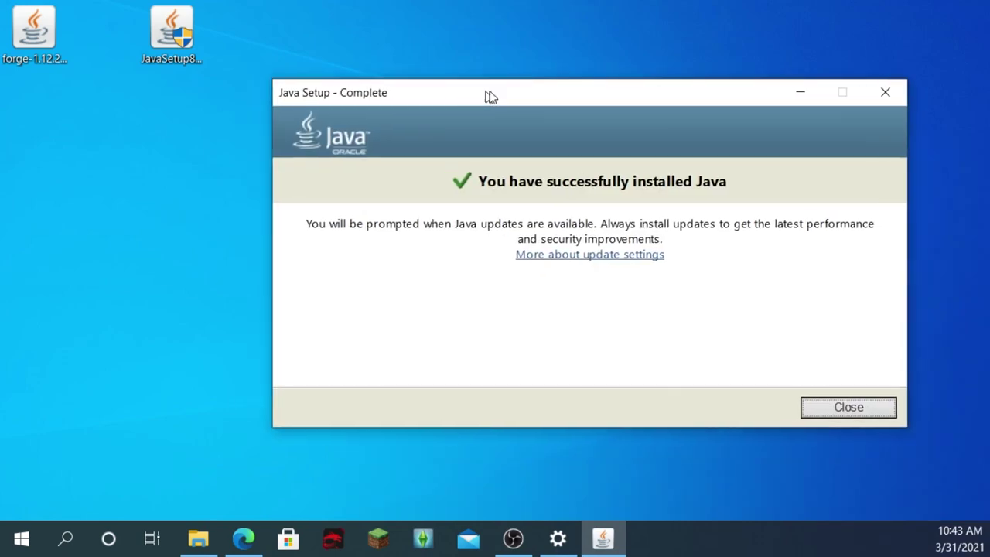
left_click_drag(489, 95, 426, 148)
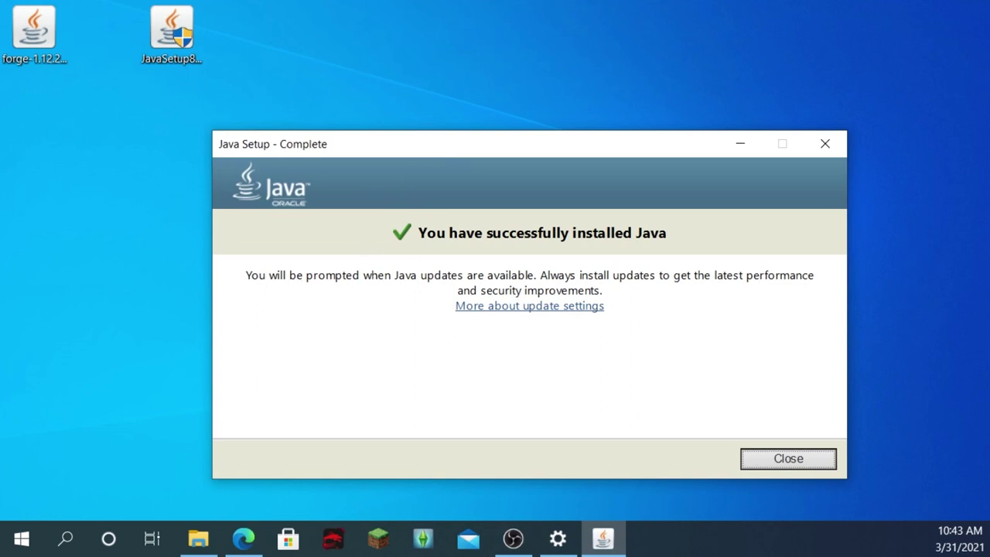
left_click(817, 459)
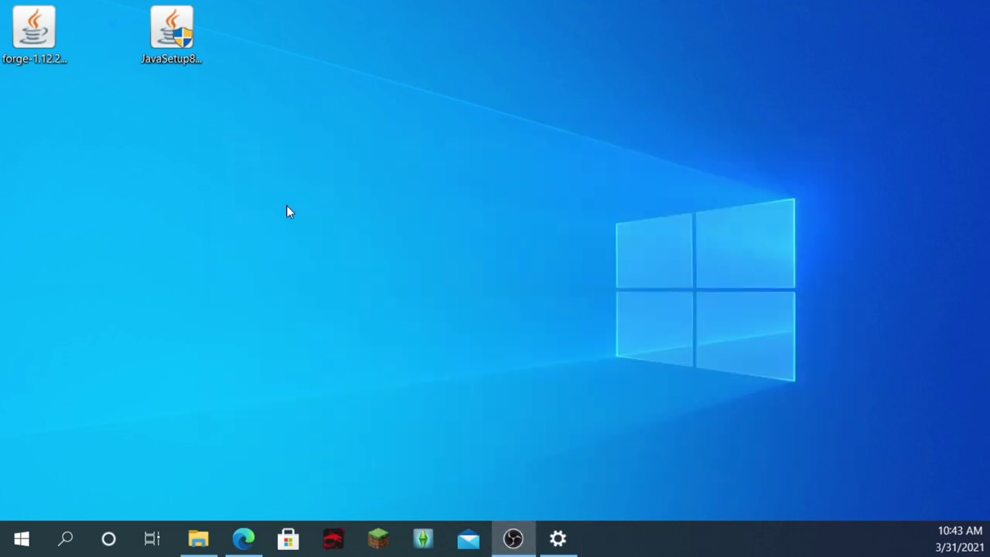
Move the Forge installer below the Java setup on the desktop, run it and install the Forge client into the .minecraft folder.
left_click_drag(35, 48, 153, 158)
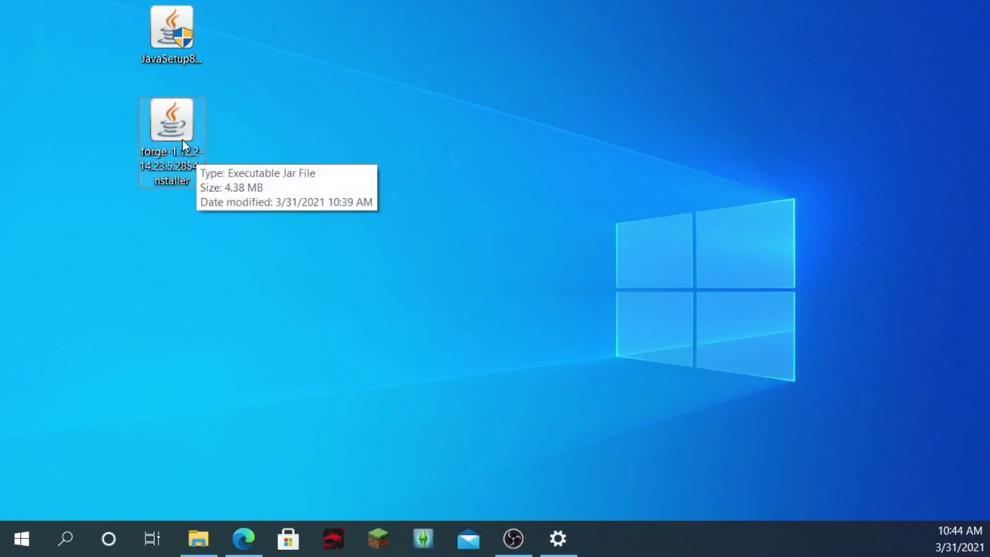
double_click(182, 130)
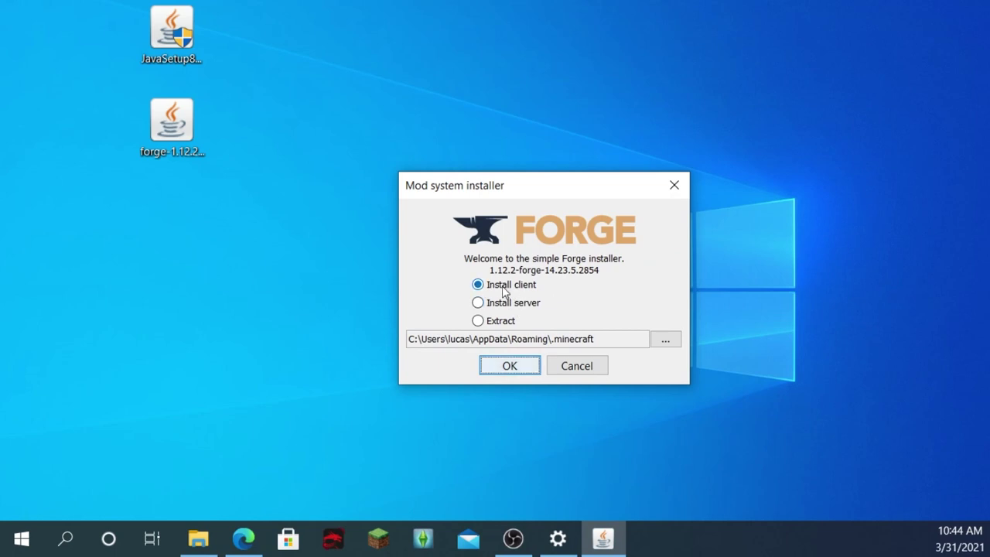
left_click(501, 287)
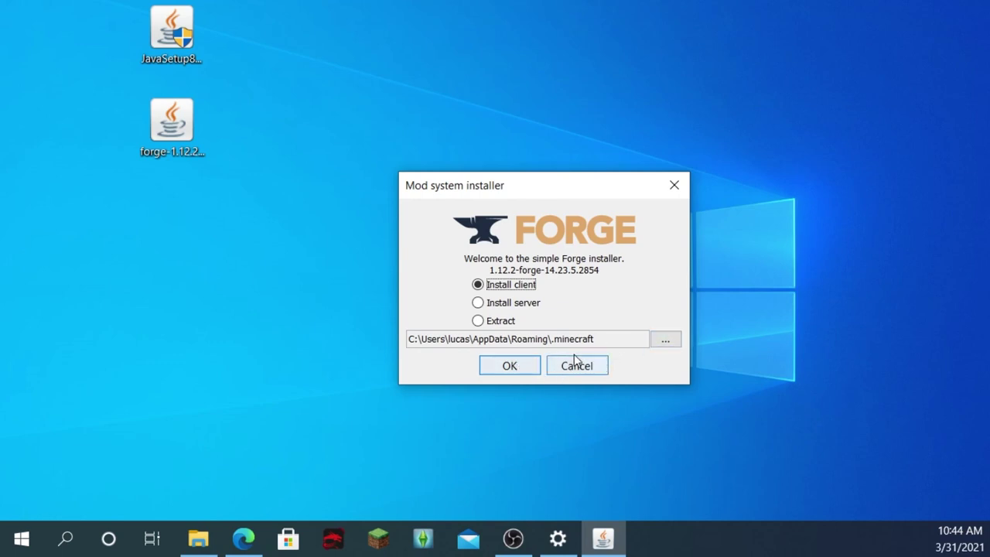
left_click(524, 369)
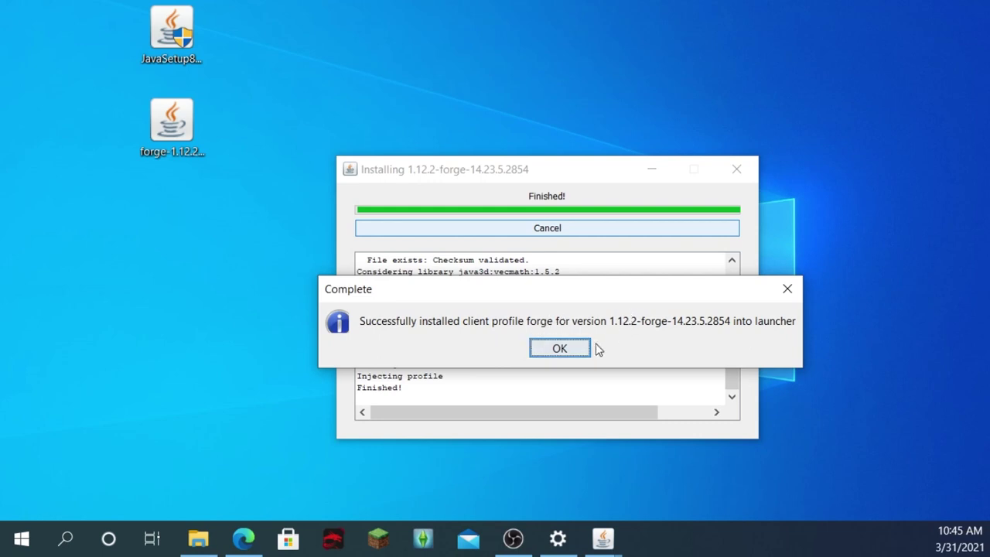
left_click(574, 350)
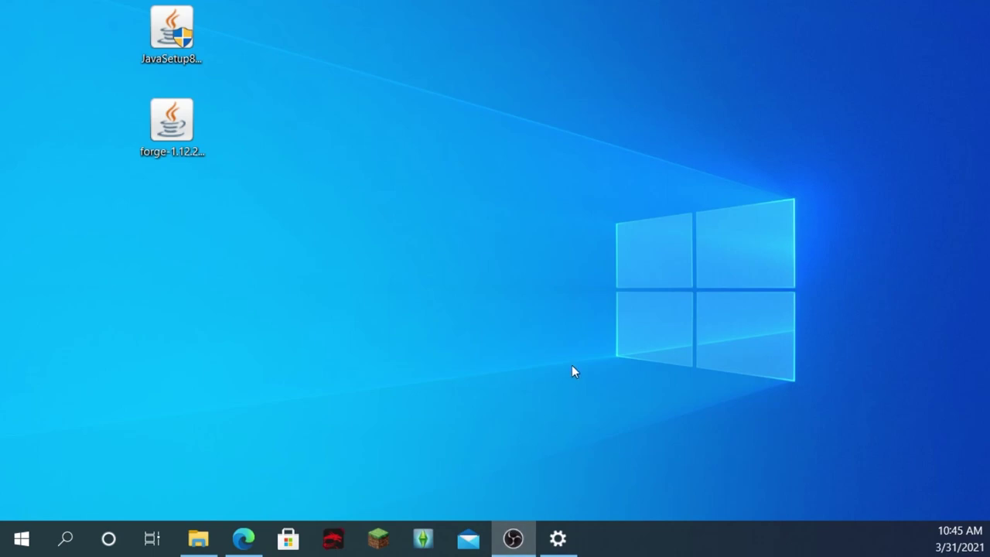
Browse to the %appdata% location in a maximized File Explorer window.
left_click(199, 538)
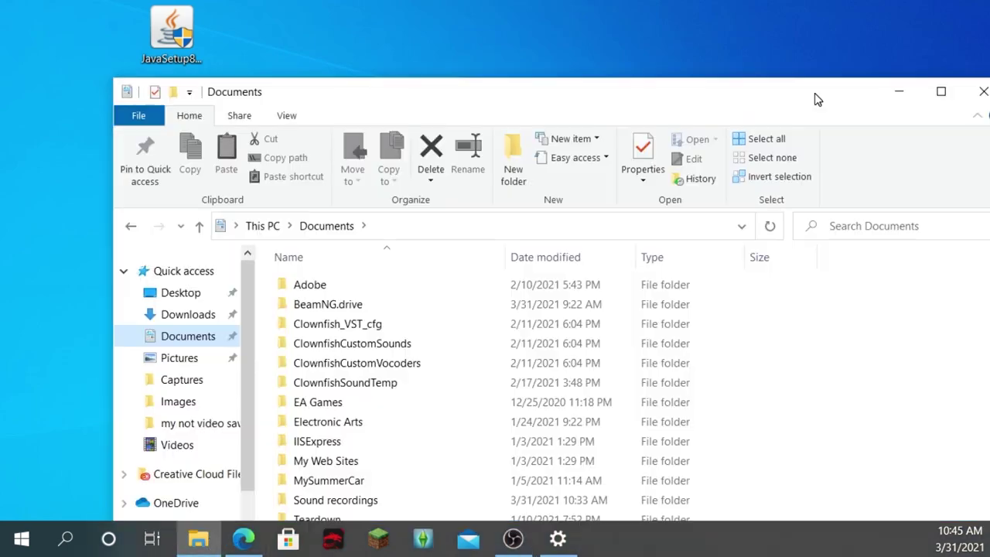
left_click_drag(792, 87, 758, 41)
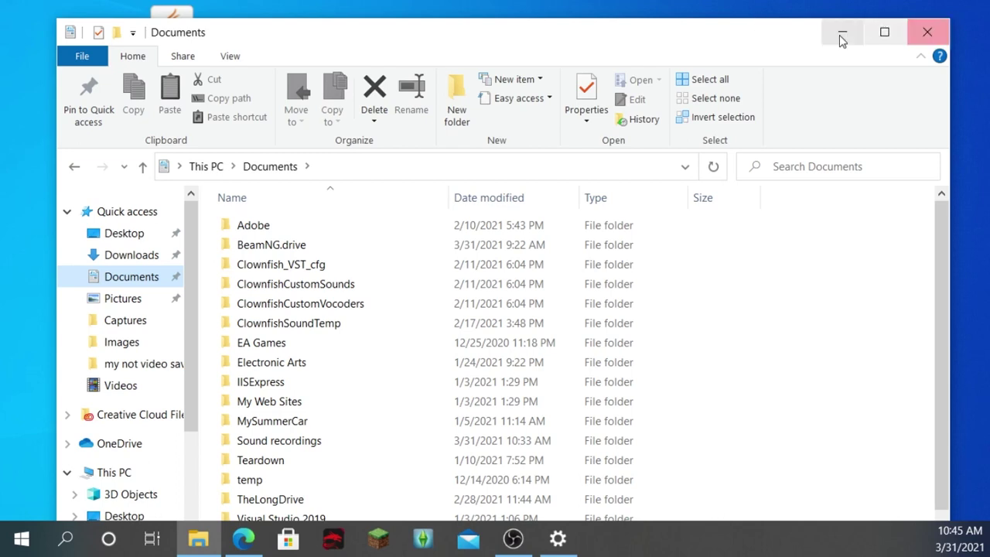
double_click(792, 38)
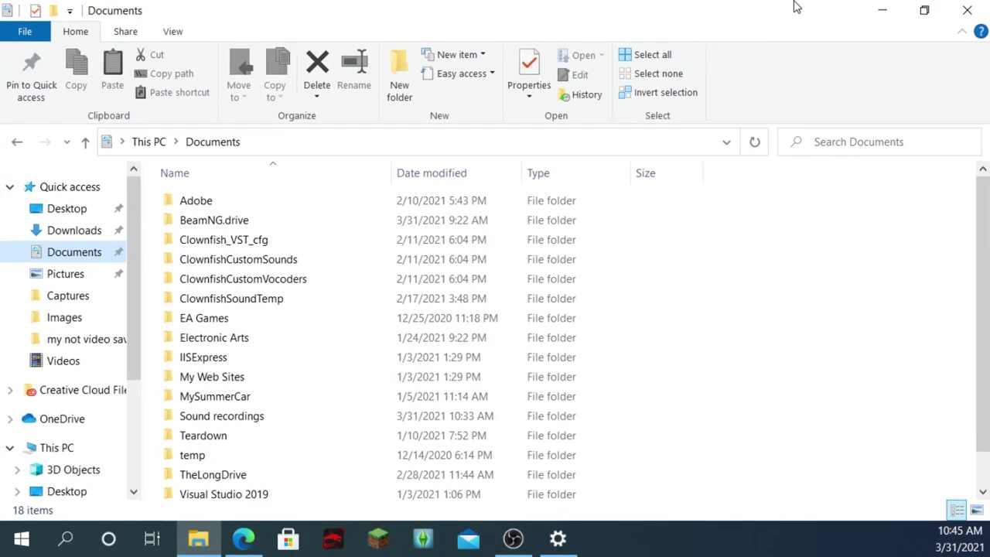
left_click(334, 137)
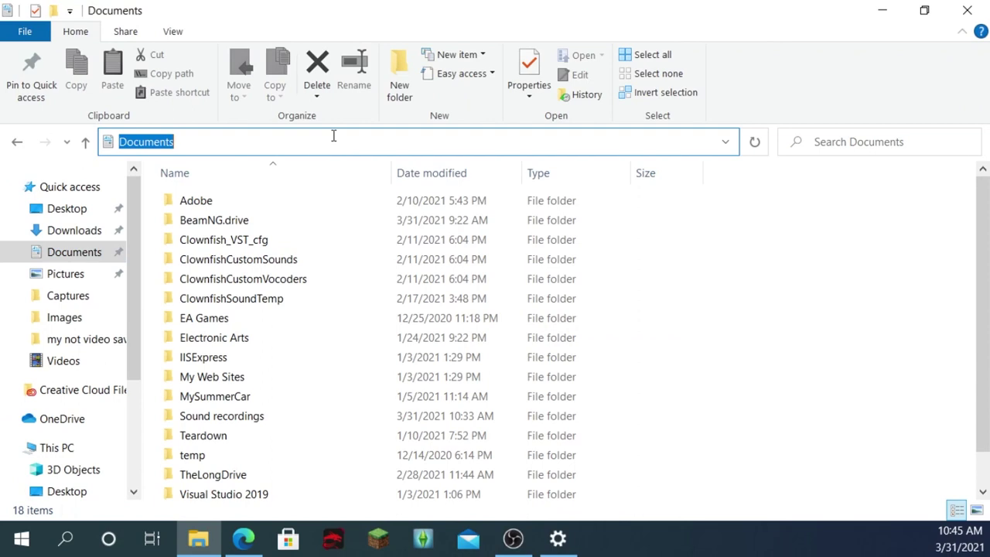
type("%appdata%")
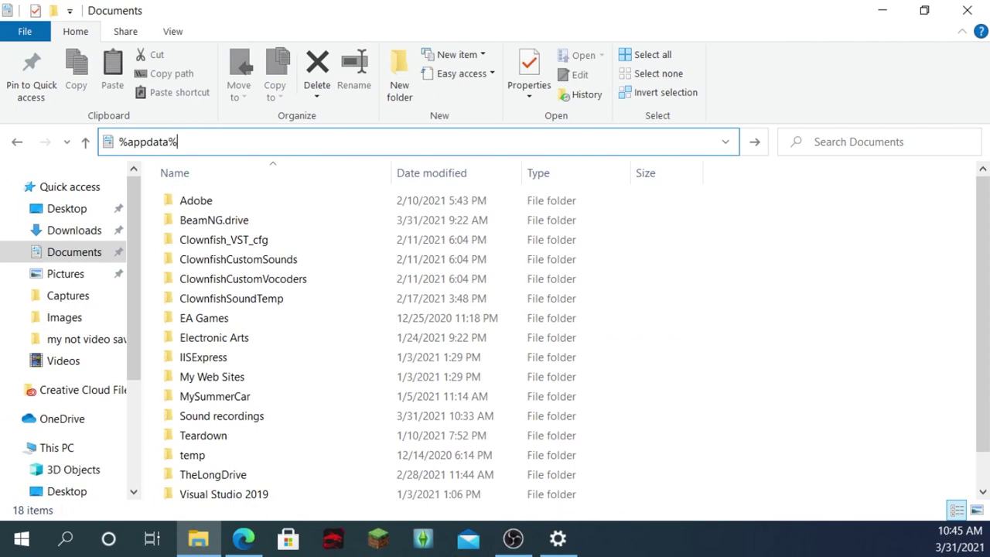
left_click_drag(246, 140, 107, 142)
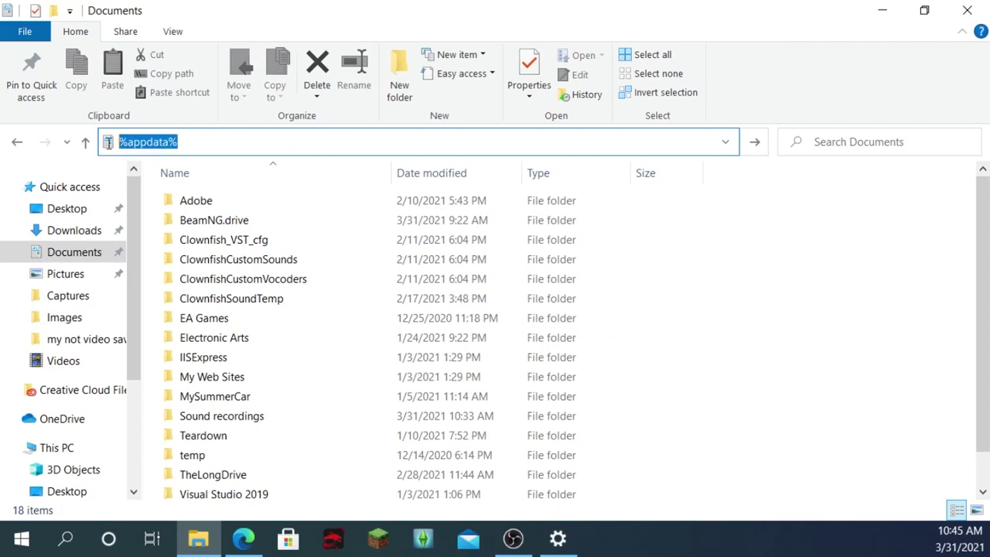
left_click(199, 138)
key("Return")
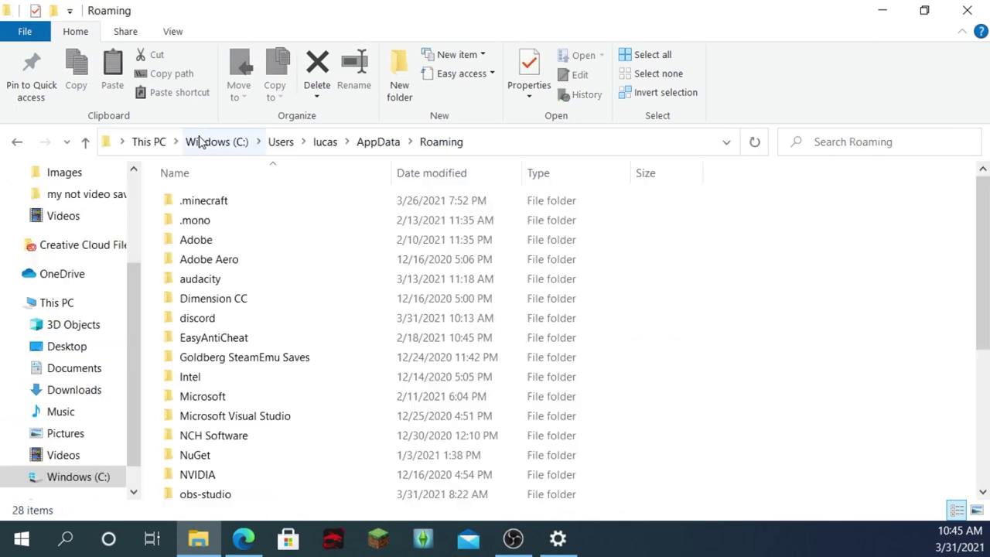
Go into the mods folder inside .minecraft and look through the mod files stored there.
left_click(216, 201)
double_click(218, 203)
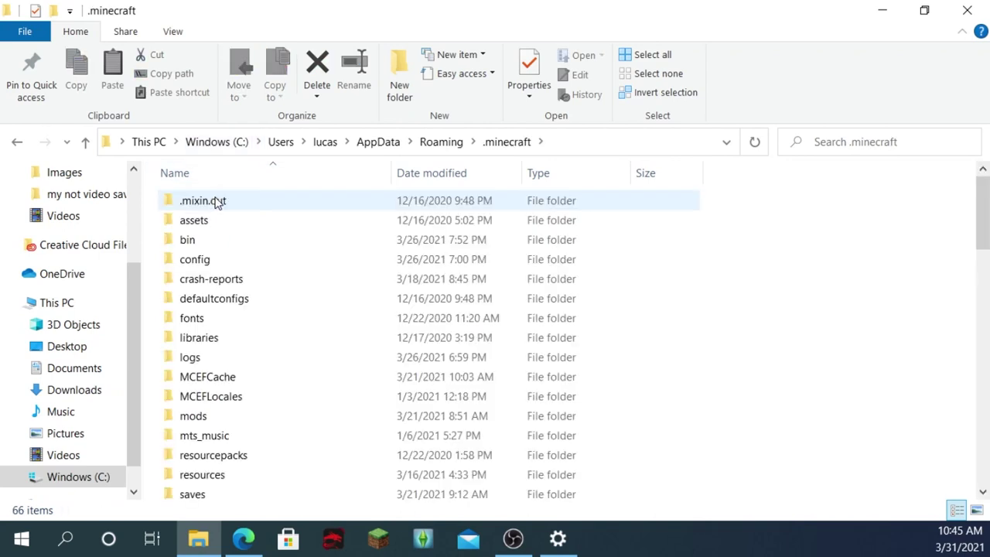
double_click(226, 419)
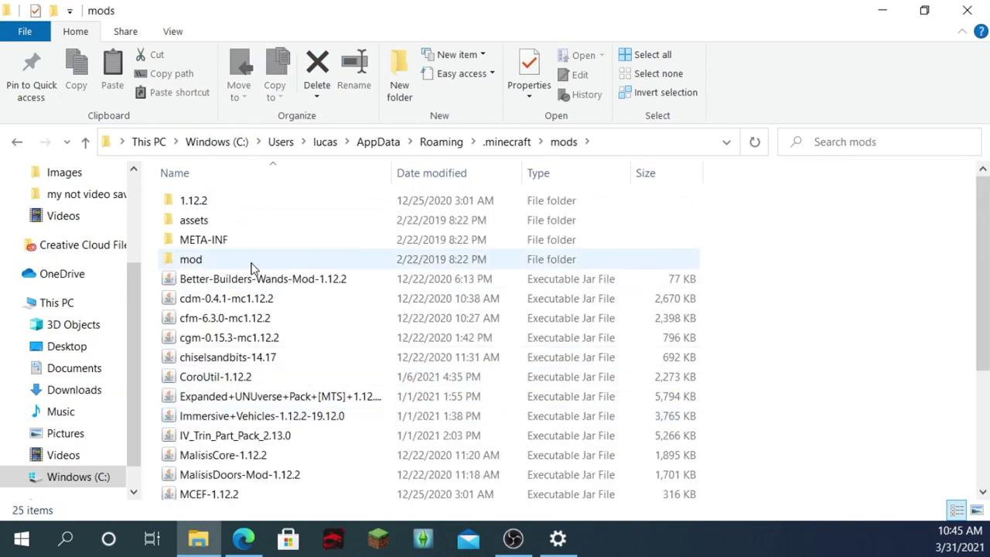
scroll(263, 267, "down", 2)
scroll(269, 268, "down", 2)
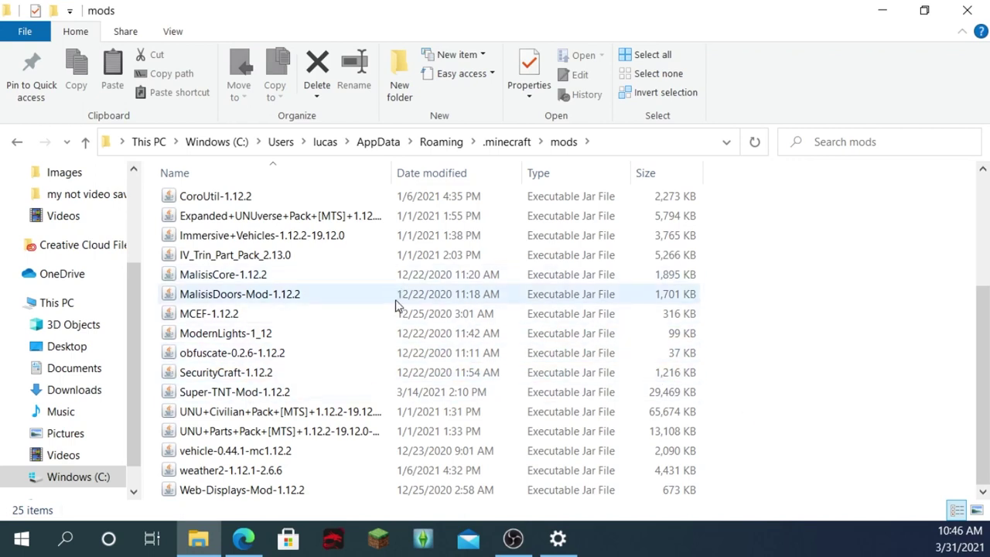
scroll(407, 306, "up", 3)
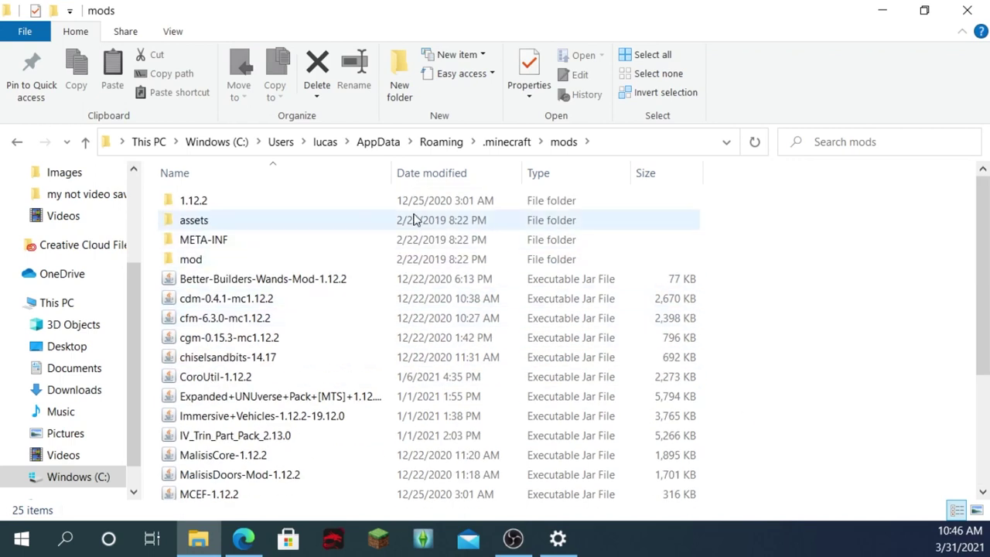
scroll(456, 243, "down", 3)
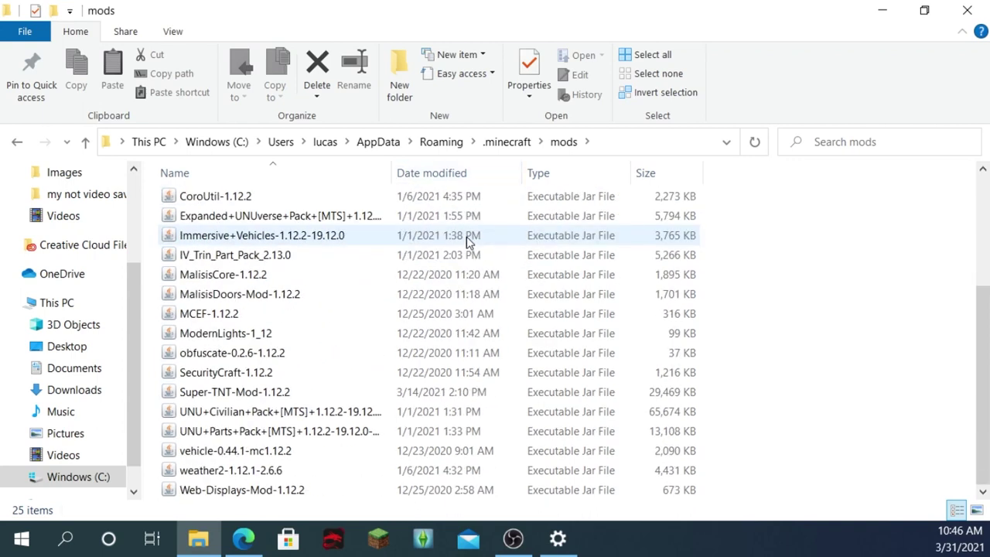
scroll(453, 316, "up", 3)
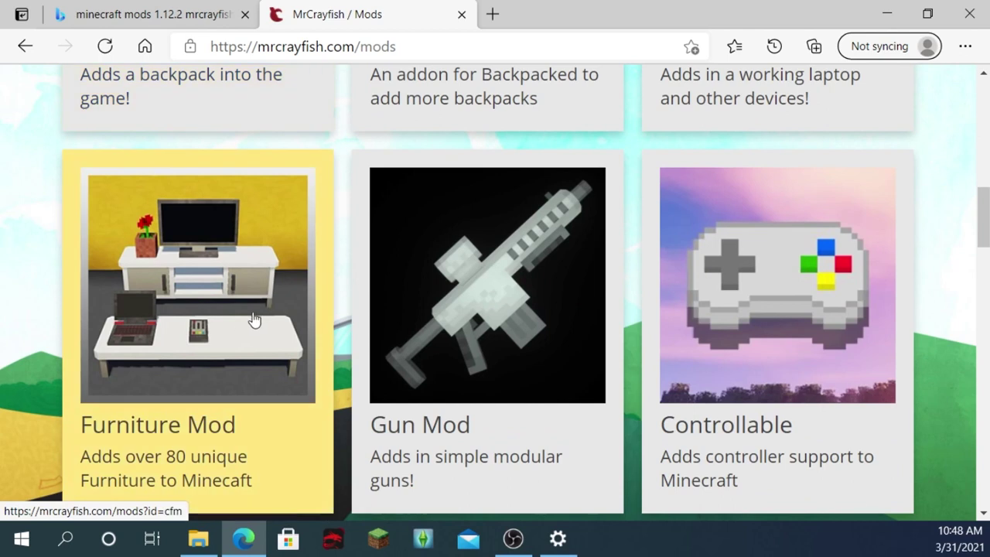
Go to the download list of the Furniture Mod on MrCrayfish's mods page in the browser.
left_click(242, 326)
scroll(498, 446, "down", 5)
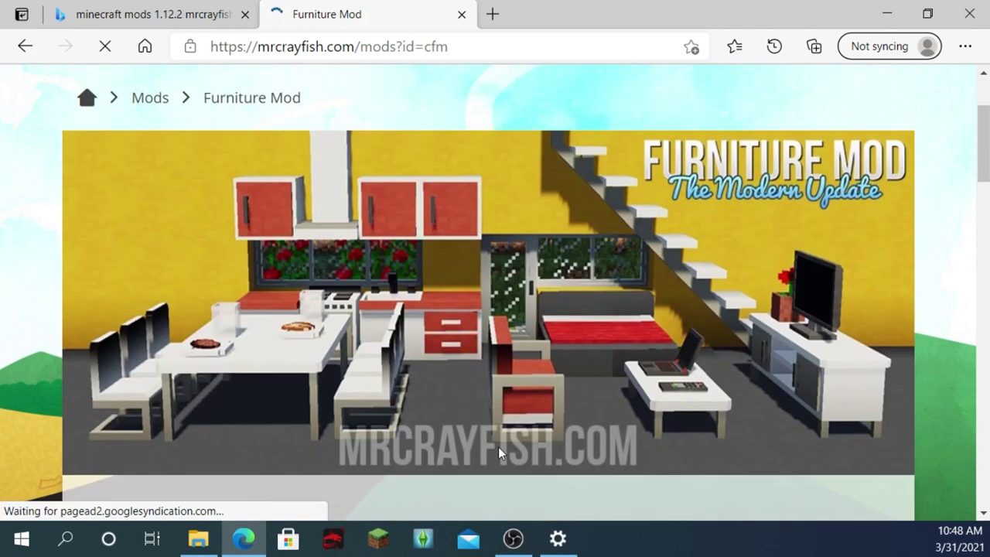
scroll(496, 451, "down", 3)
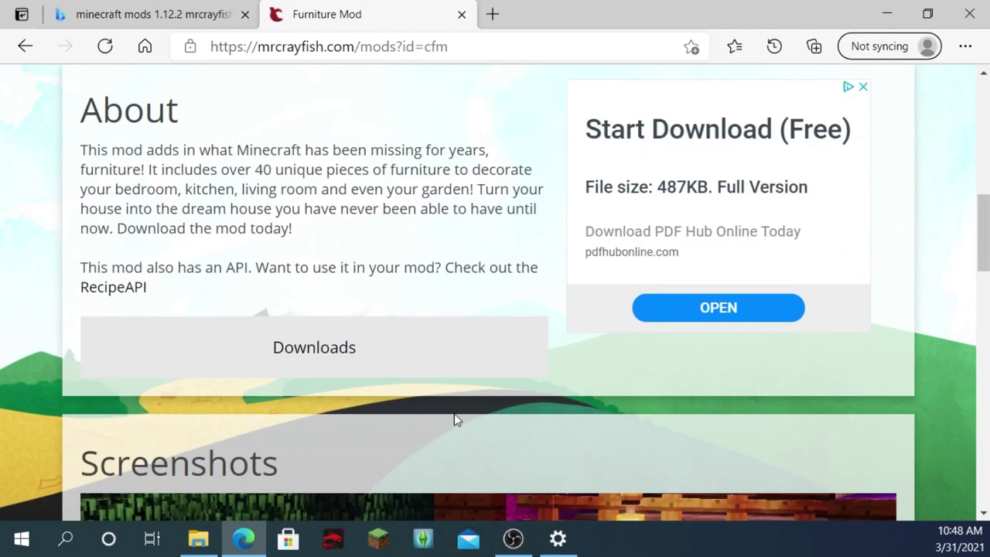
left_click(426, 352)
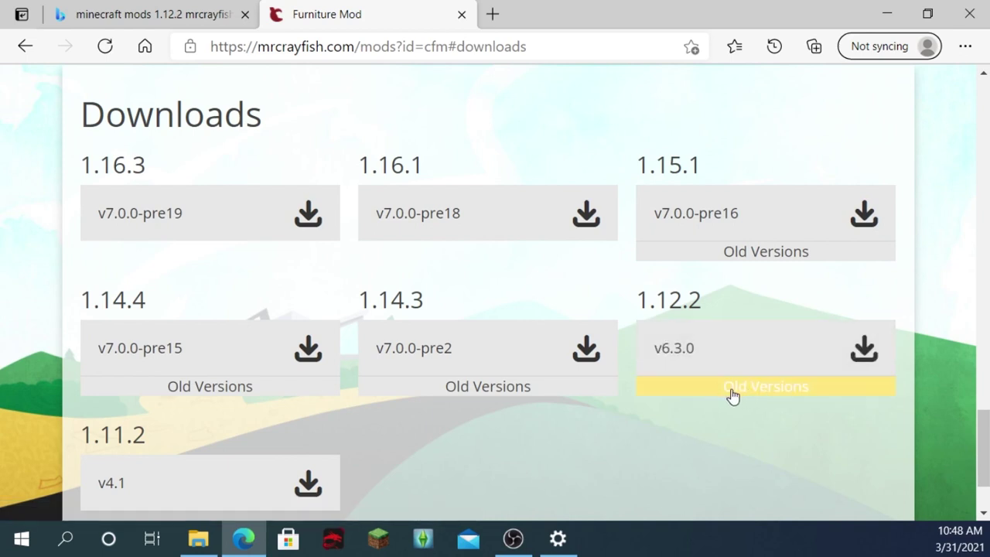
Download Furniture Mod v6.3.0 for Minecraft 1.12.2 and keep the blocked cfm-6.3.0-mc1.12.2.jar file.
left_click(735, 348)
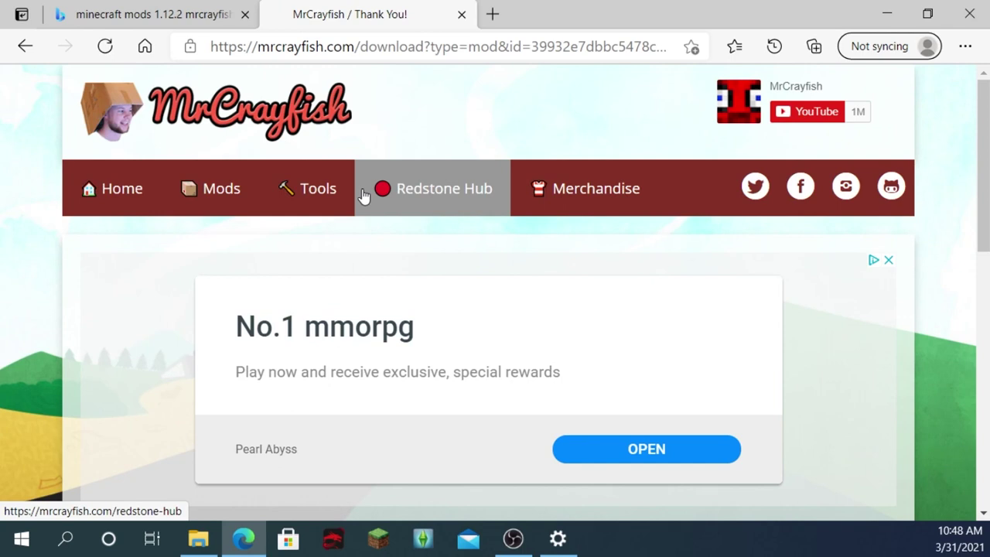
scroll(234, 242, "down", 1)
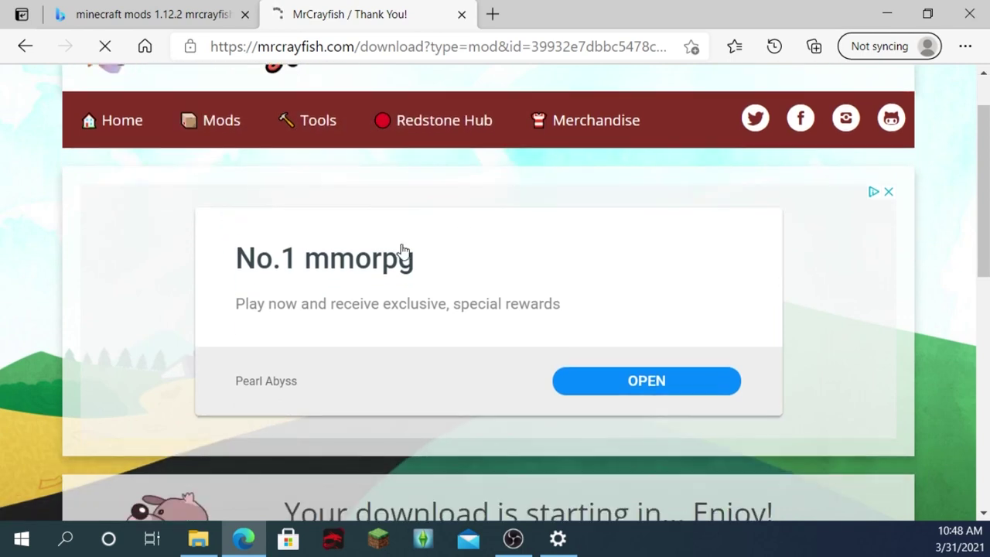
scroll(431, 252, "down", 4)
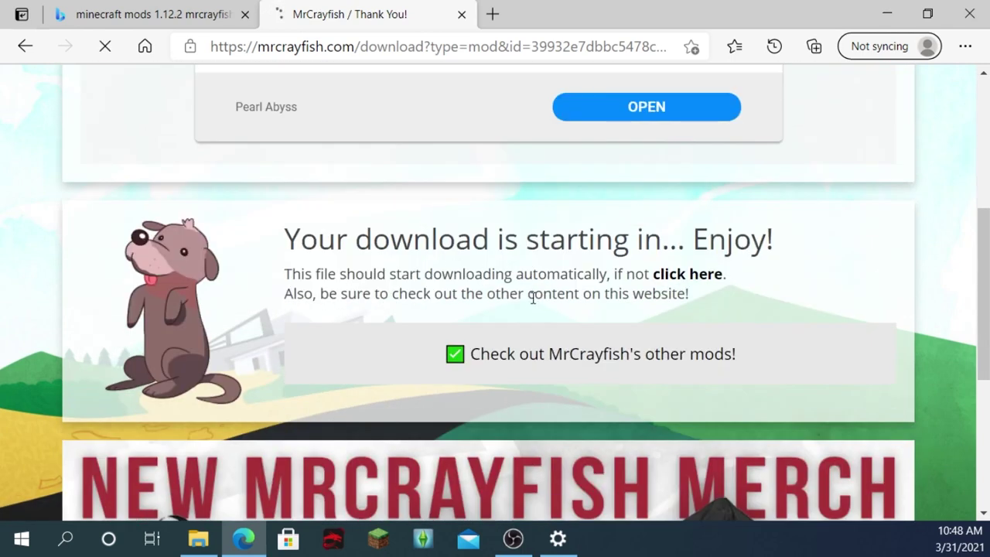
scroll(530, 311, "down", 4)
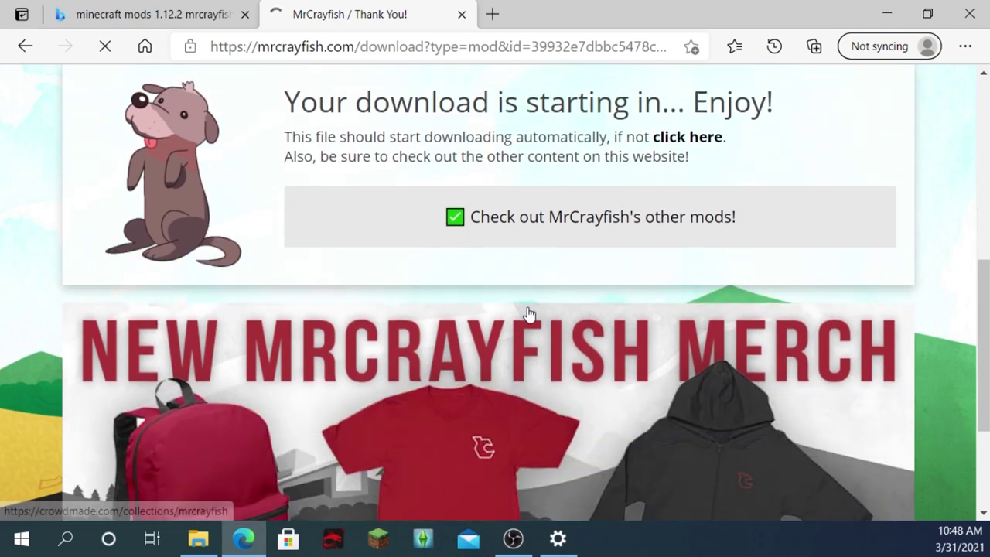
scroll(479, 302, "up", 5)
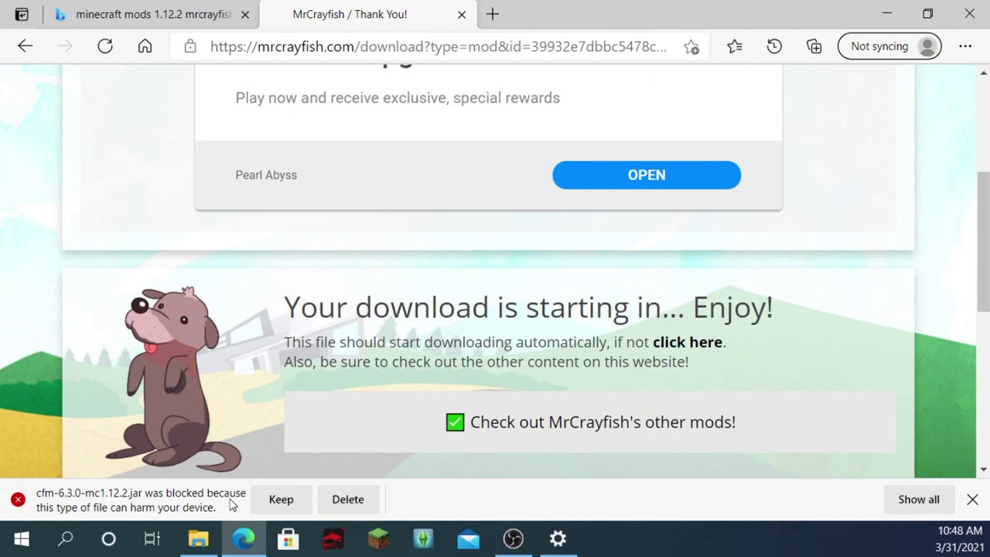
left_click(278, 500)
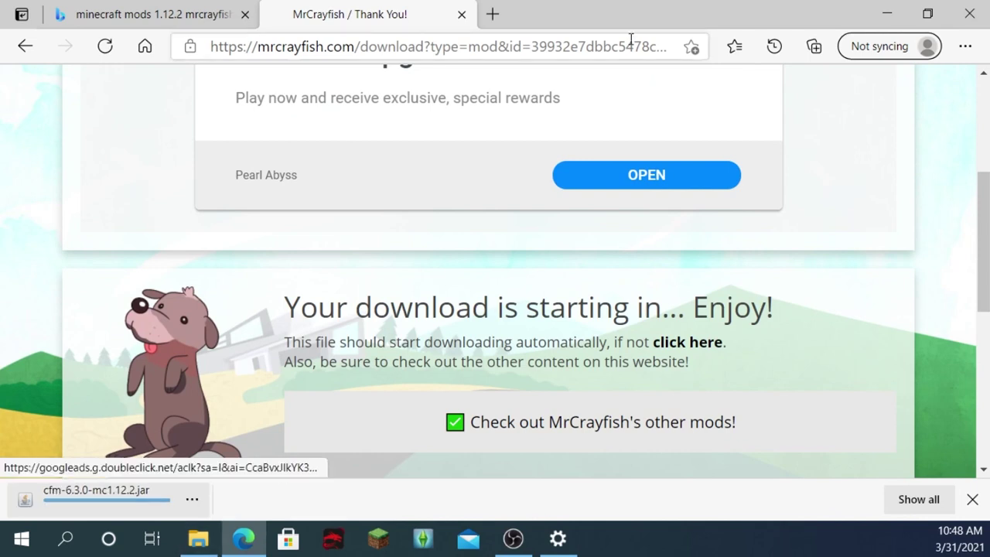
Place the downloaded cfm-6.3.0-mc1.12.2.jar on the desktop beside the Java setup and put the browser away.
left_click_drag(586, 19, 890, 74)
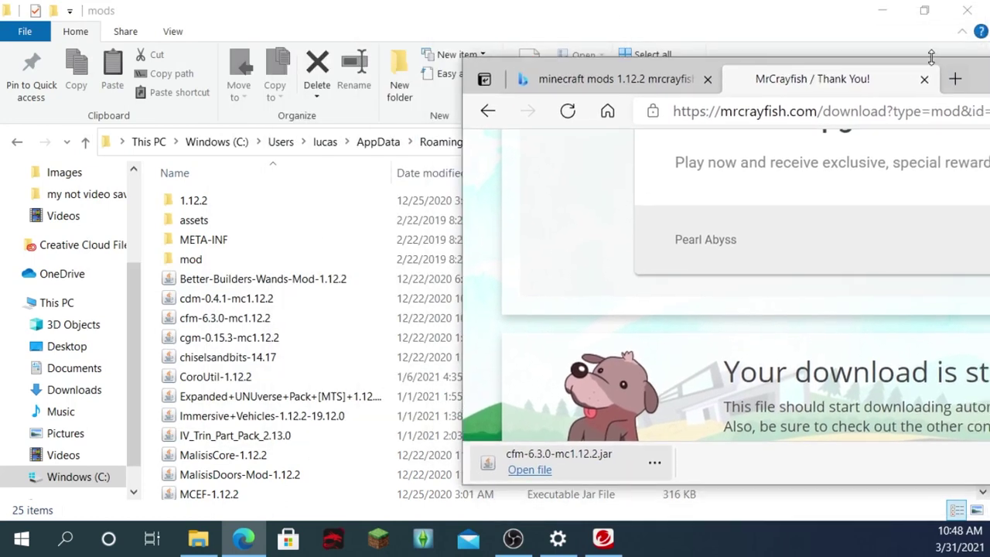
left_click(883, 11)
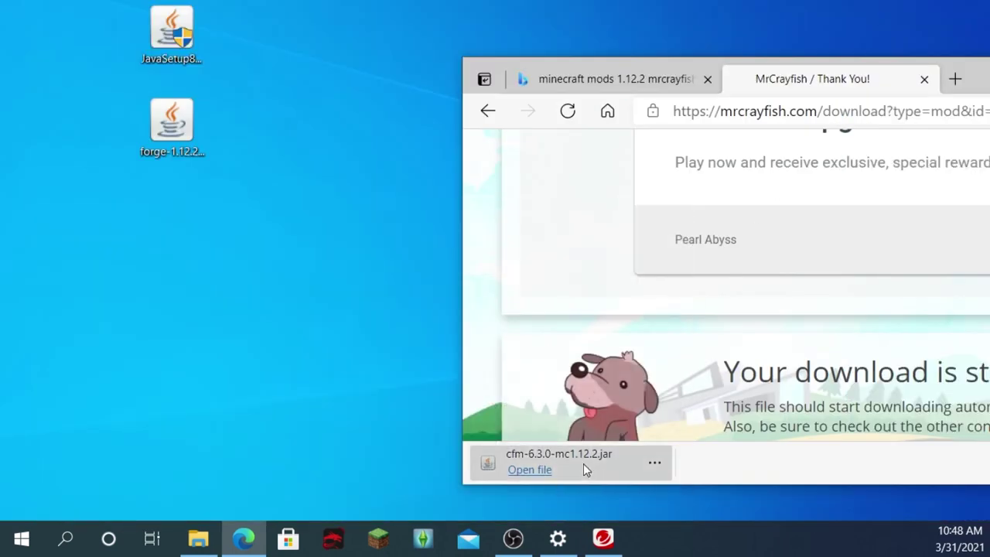
left_click_drag(583, 464, 262, 89)
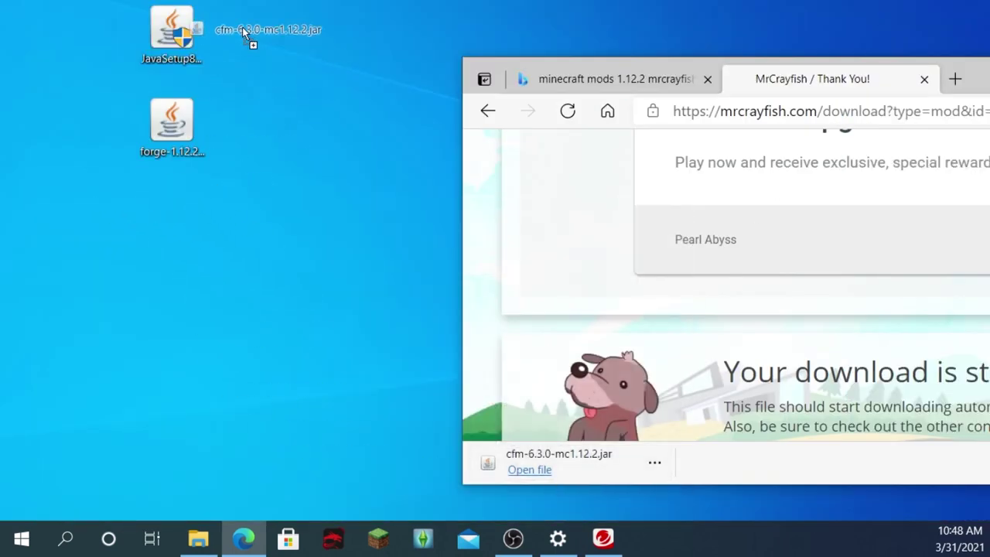
left_click_drag(242, 27, 242, 30)
left_click_drag(971, 84, 602, 66)
left_click(933, 62)
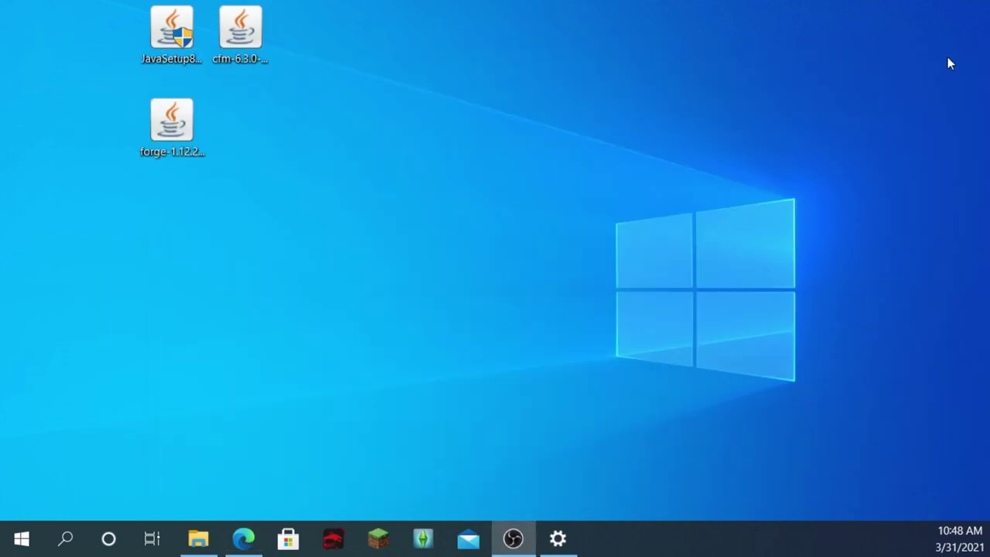
Move the cfm-6.3.0 file away from the installers on the desktop and show the mods folder in a smaller window beside it.
left_click_drag(241, 29, 854, 72)
left_click(719, 117)
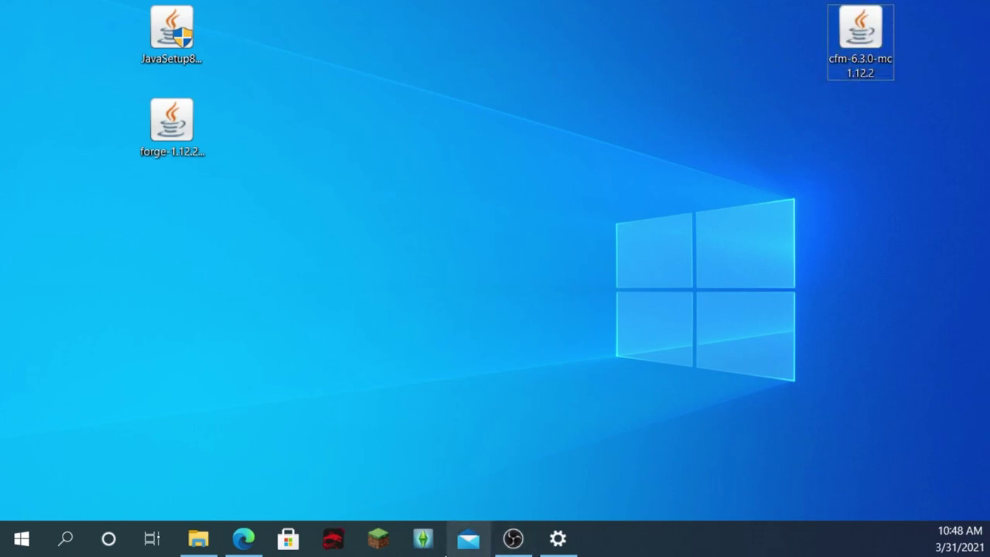
left_click(198, 539)
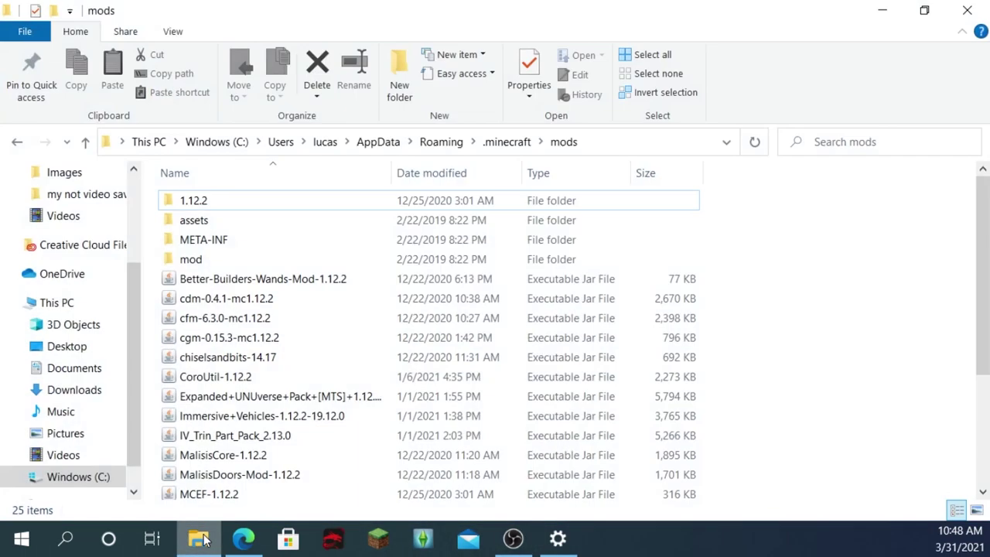
left_click_drag(456, 23, 425, 55)
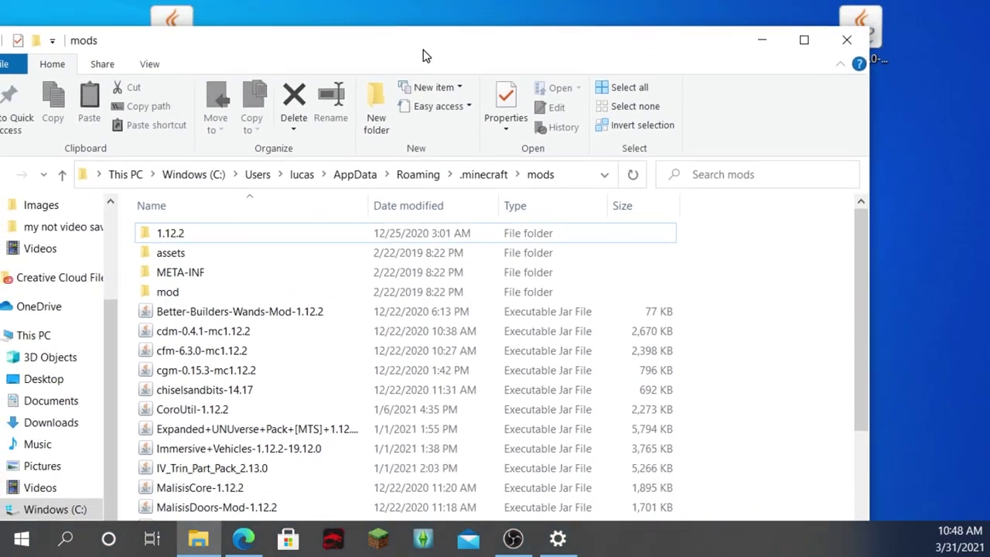
left_click_drag(861, 32, 580, 229)
left_click_drag(422, 250, 539, 90)
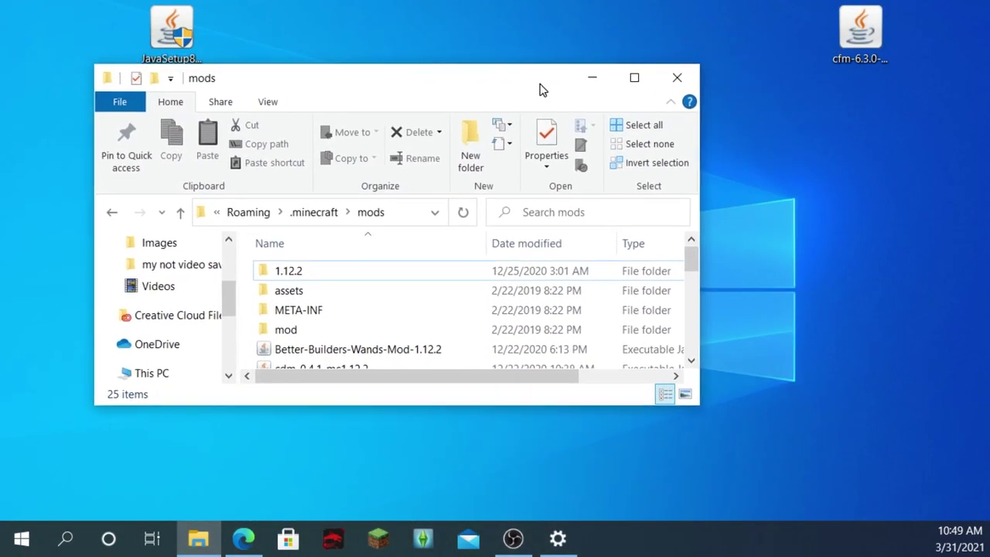
left_click_drag(703, 411, 746, 460)
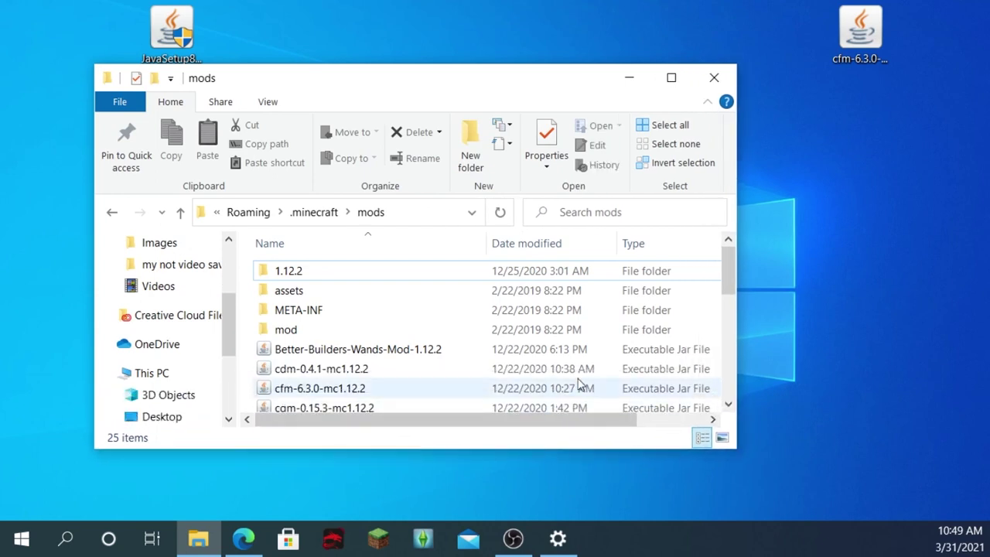
Try to move cfm-6.3.0-mc1.12.2.jar from the desktop into the mods folder, then cancel without replacing the existing file.
mouse_move(864, 35)
left_mouse_down()
mouse_move(863, 215)
mouse_move(586, 404)
mouse_move(648, 336)
mouse_move(826, 31)
mouse_move(869, 52)
left_mouse_up()
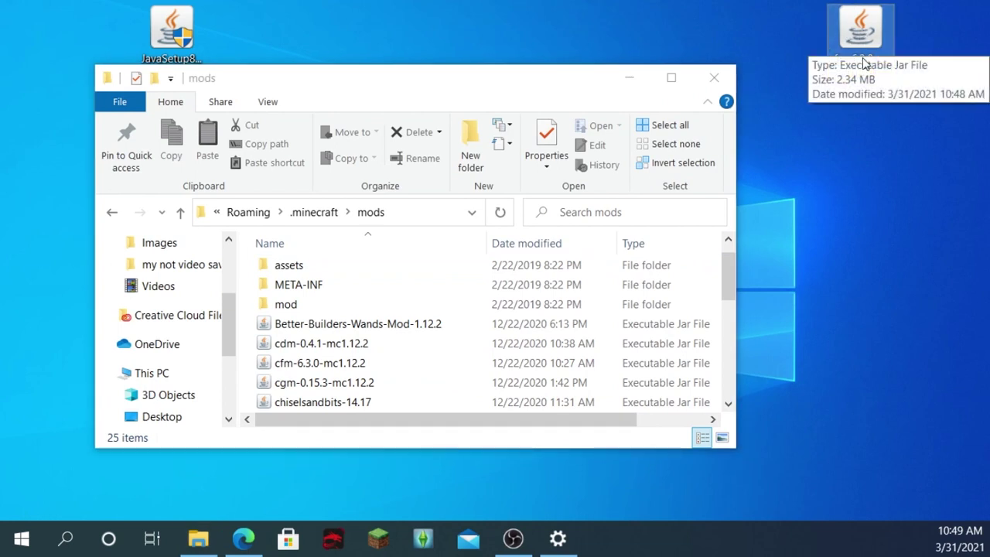
mouse_move(869, 26)
left_mouse_down()
mouse_move(866, 61)
mouse_move(731, 319)
mouse_move(631, 344)
mouse_move(657, 356)
mouse_move(753, 161)
mouse_move(857, 34)
left_mouse_up()
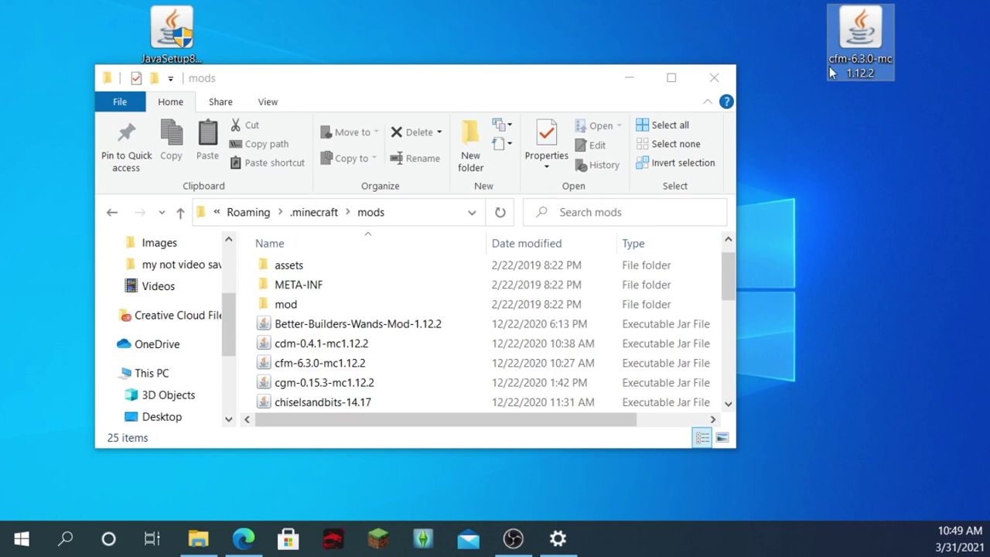
left_click_drag(870, 59, 606, 371)
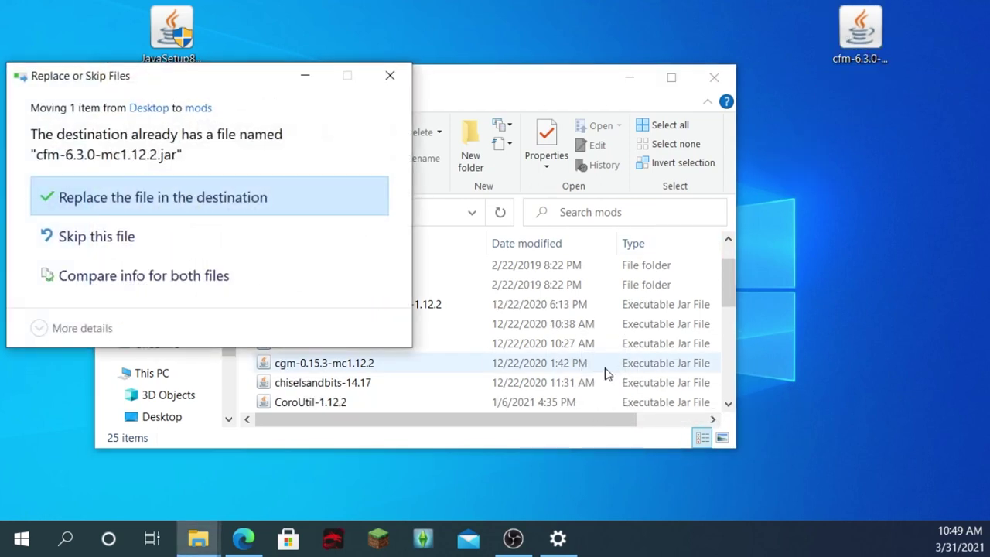
left_click(389, 67)
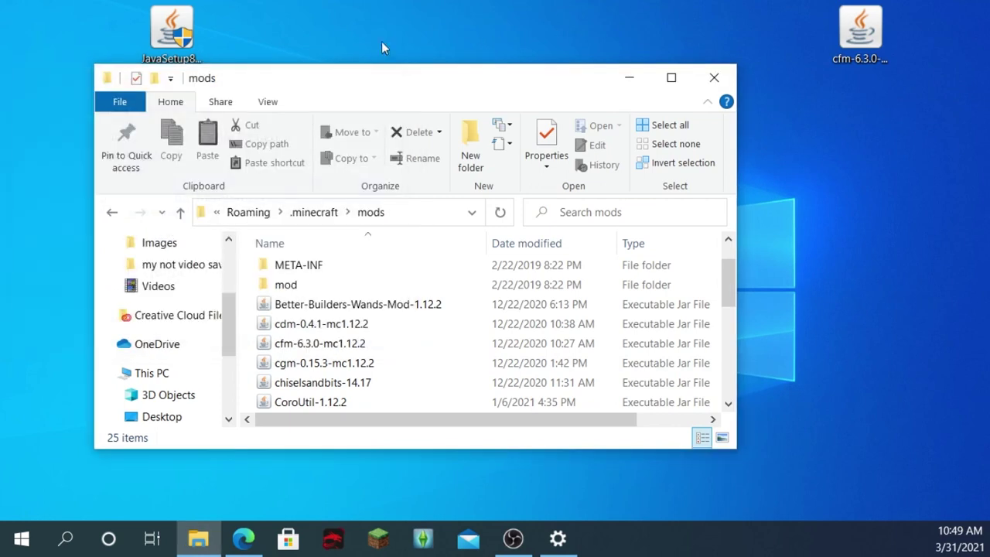
Switch to Microsoft Edge, enlarge its window to full size, and download Obfuscate 0.2.4 for Minecraft 1.12.2, keeping the blocked jar file.
left_click(241, 539)
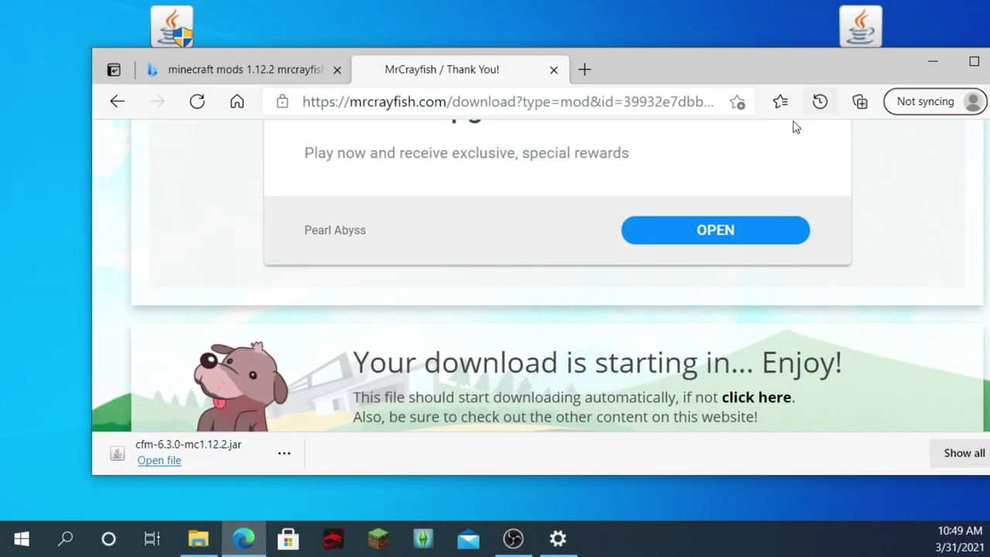
left_click_drag(762, 71, 696, 2)
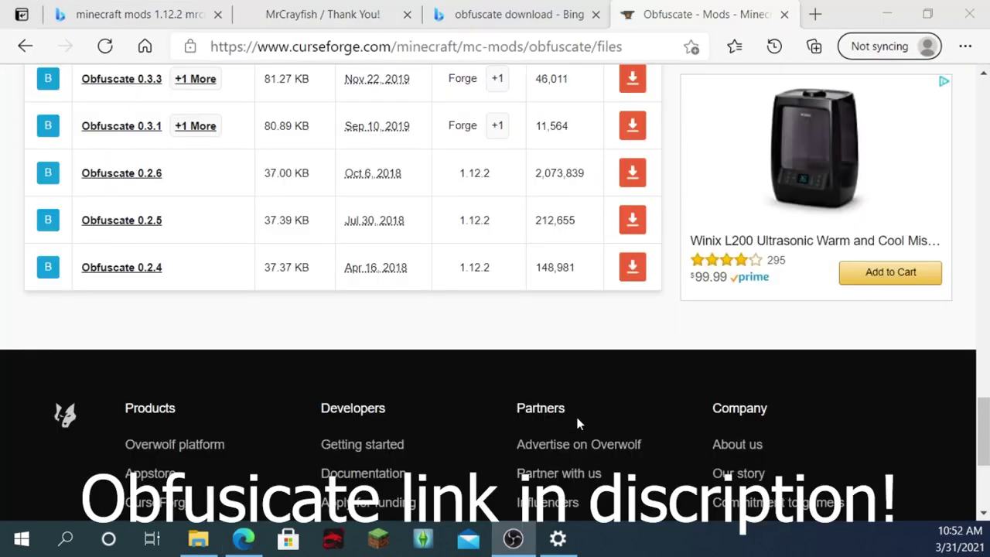
left_click(632, 267)
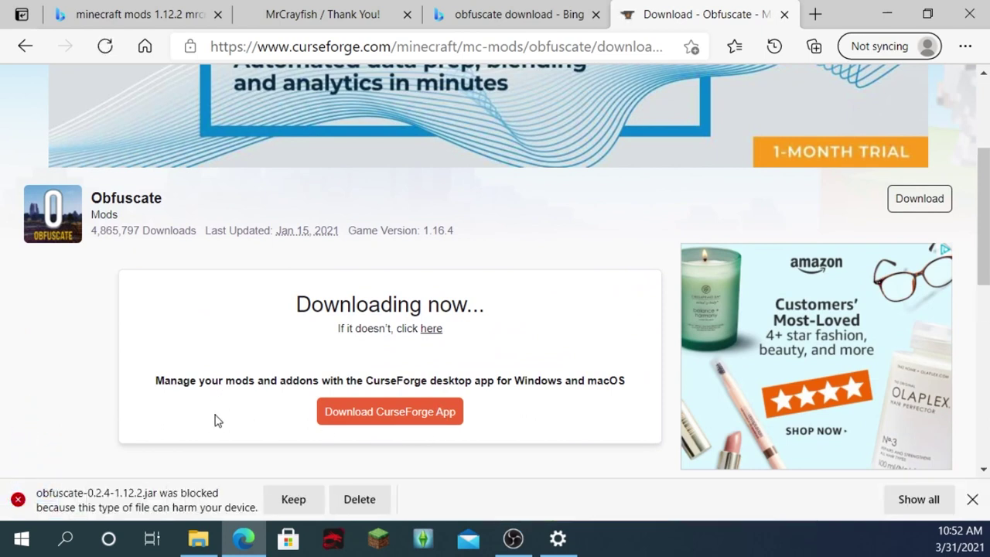
left_click(298, 503)
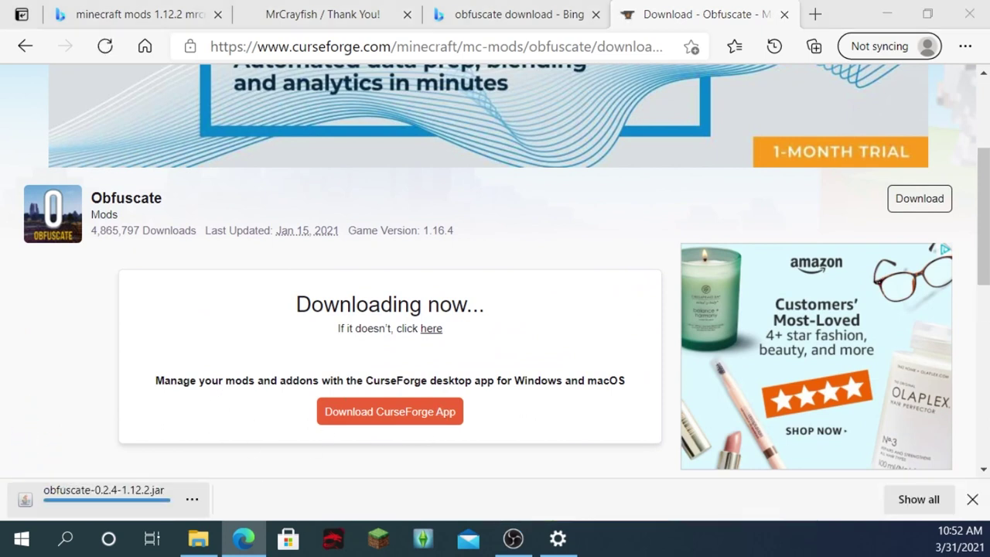
Restore the browser to a smaller window and minimize it to return to the mods folder.
double_click(840, 9)
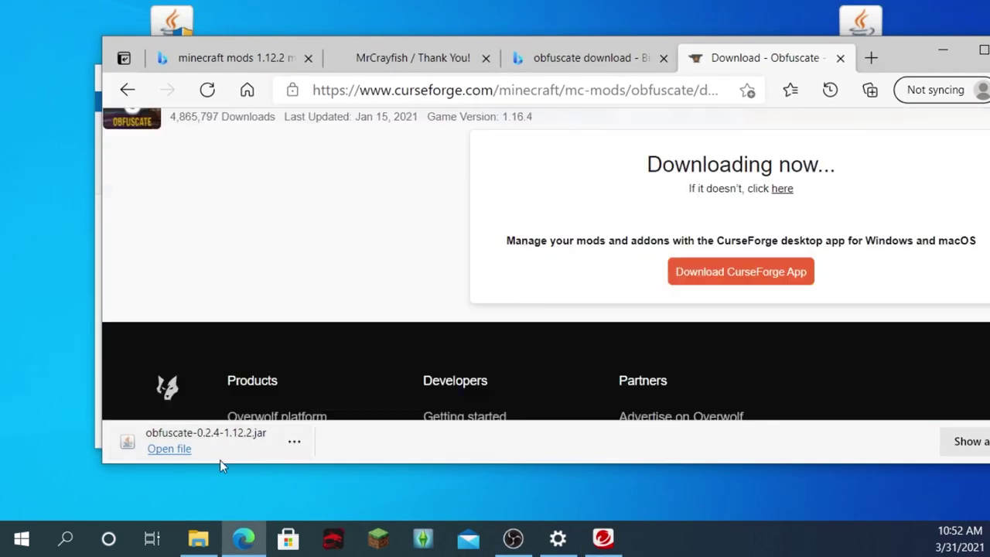
left_click_drag(220, 459, 390, 361)
left_click(943, 49)
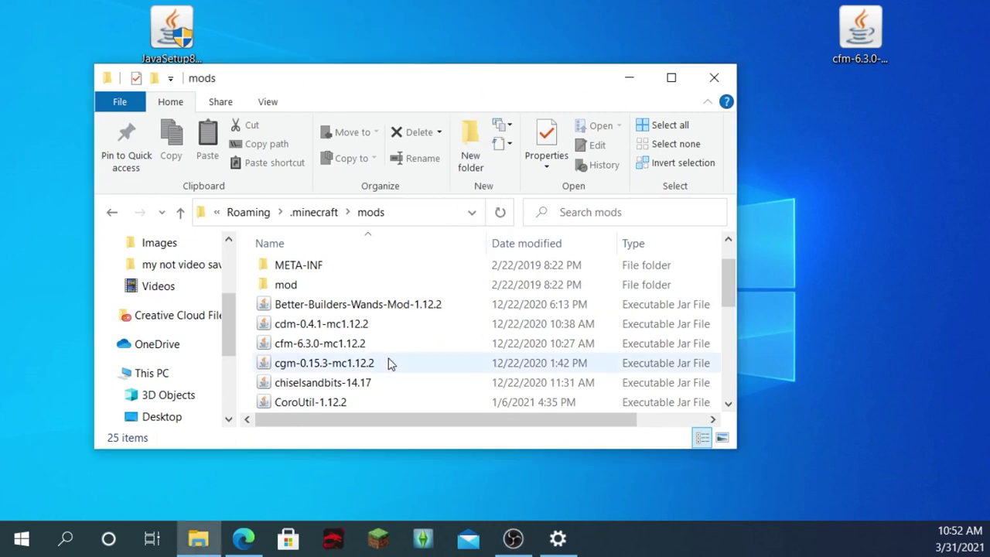